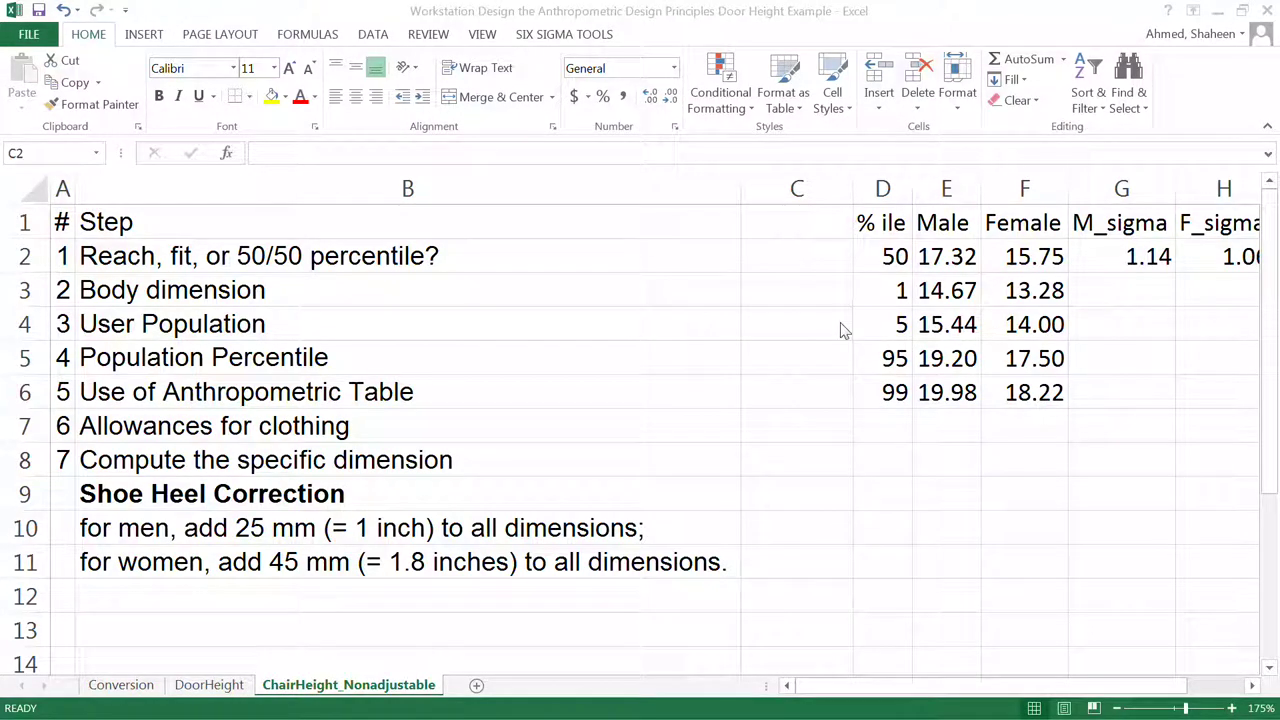
Enter 50/50 in C2 as the answer to the reach, fit or 50/50 percentile question
{"action": "left_click", "coordinate": [792, 258]}
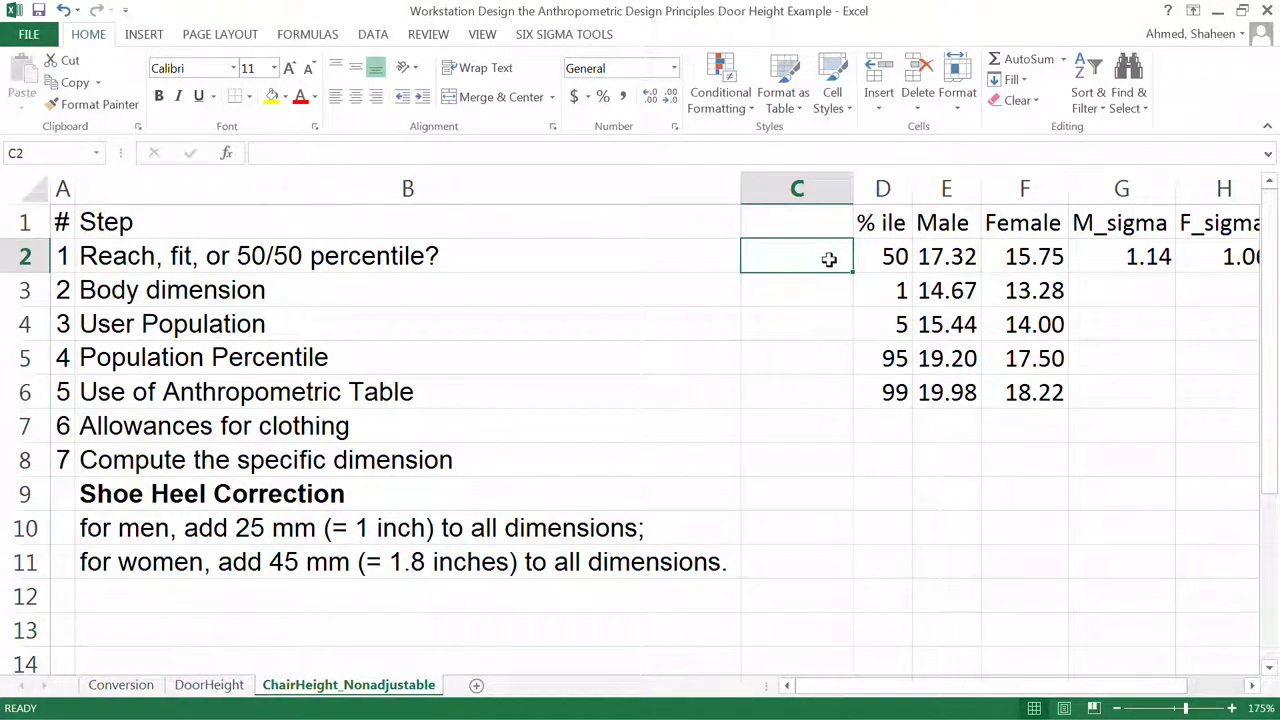
{"action": "type", "text": "50/"}
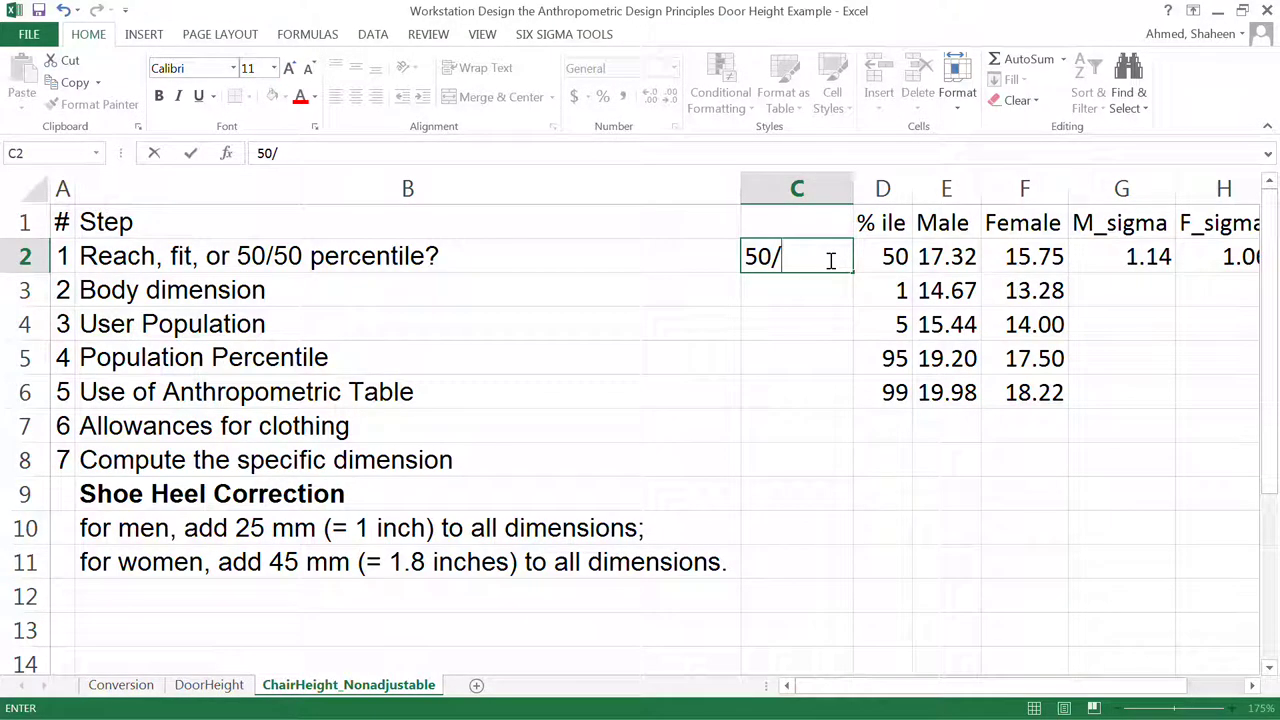
{"action": "type", "text": "50"}
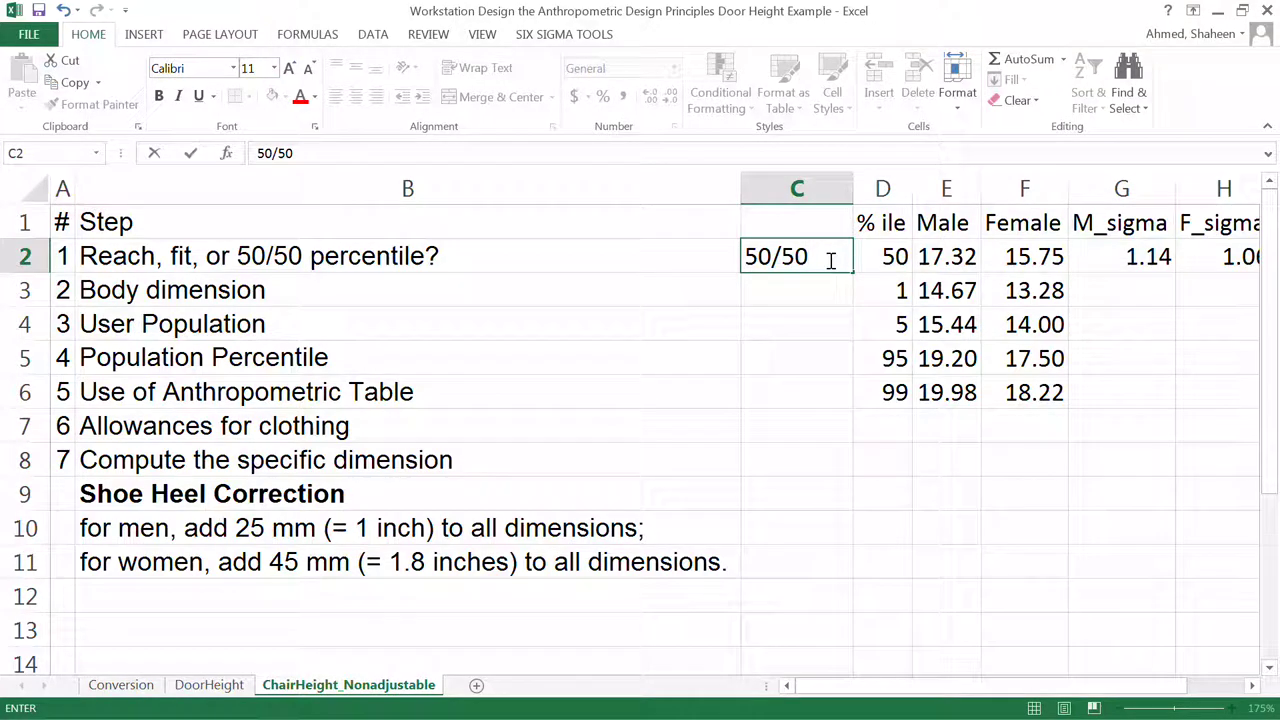
{"action": "key", "text": "Return"}
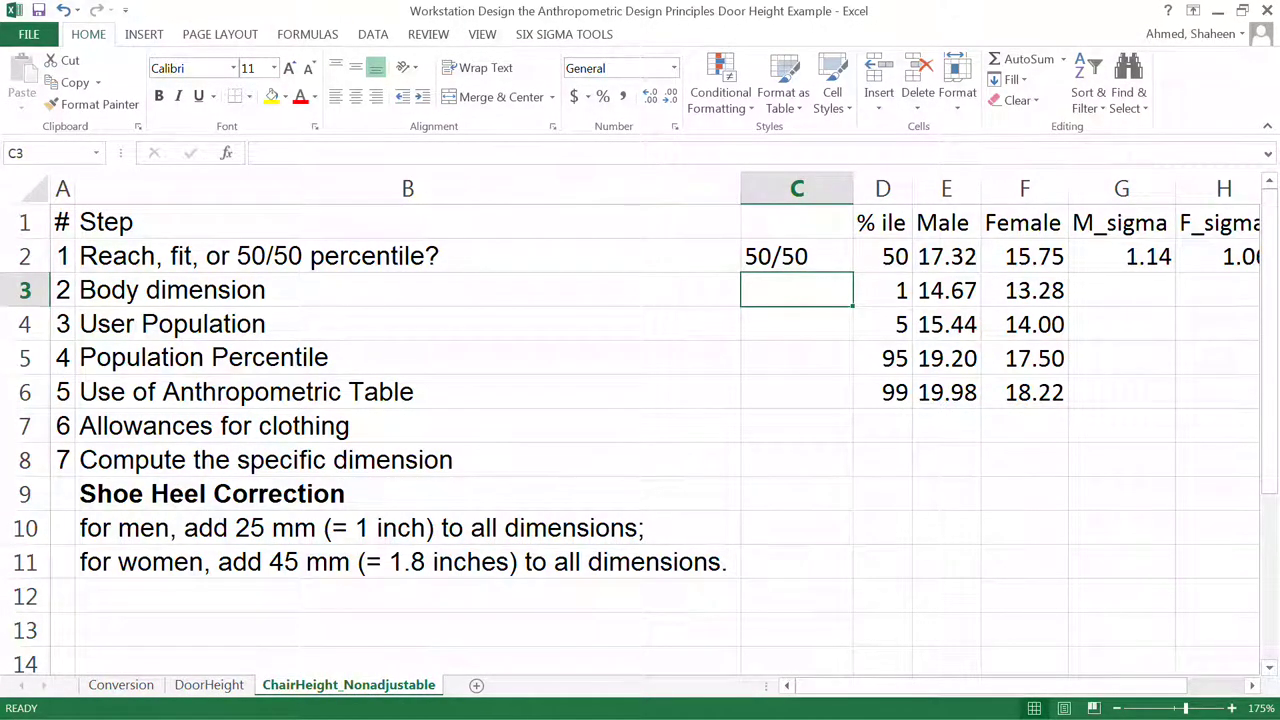
Switch to Acrobat Reader, view the seated body dimensions figure in the Workspace Design PDF, and return to the workbook
{"action": "key", "text": "alt+Tab"}
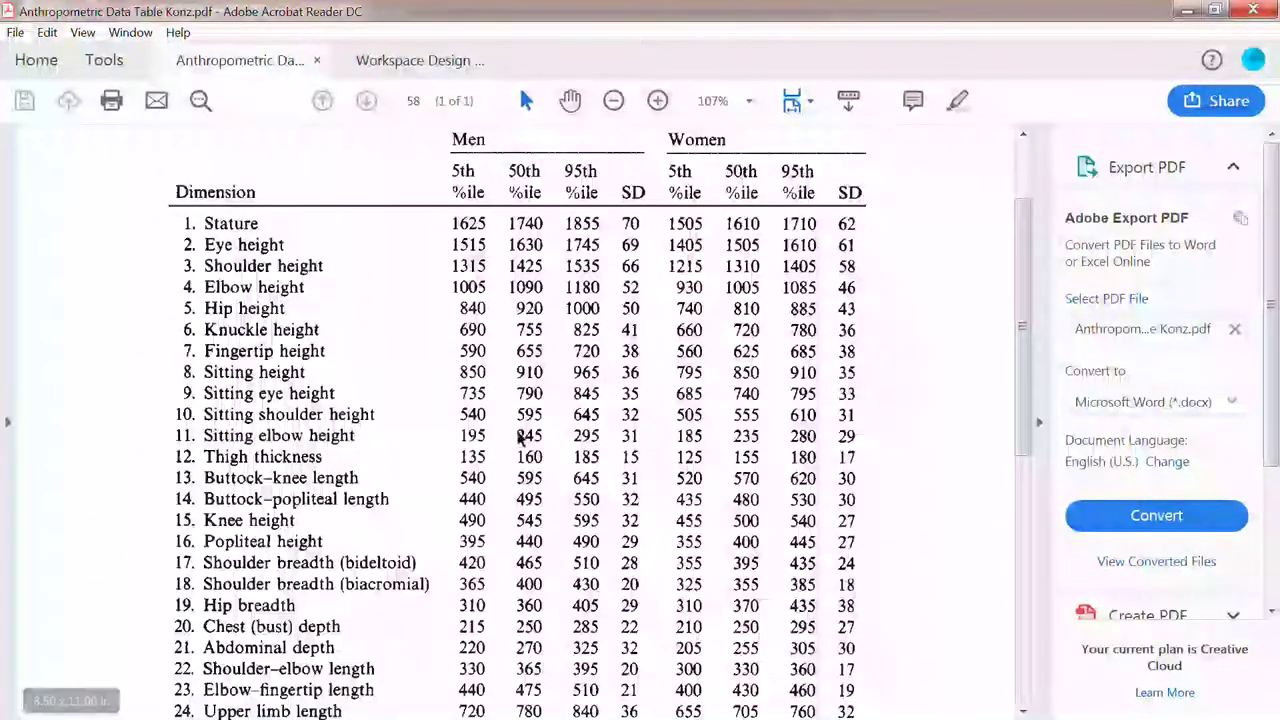
{"action": "left_click", "coordinate": [425, 61]}
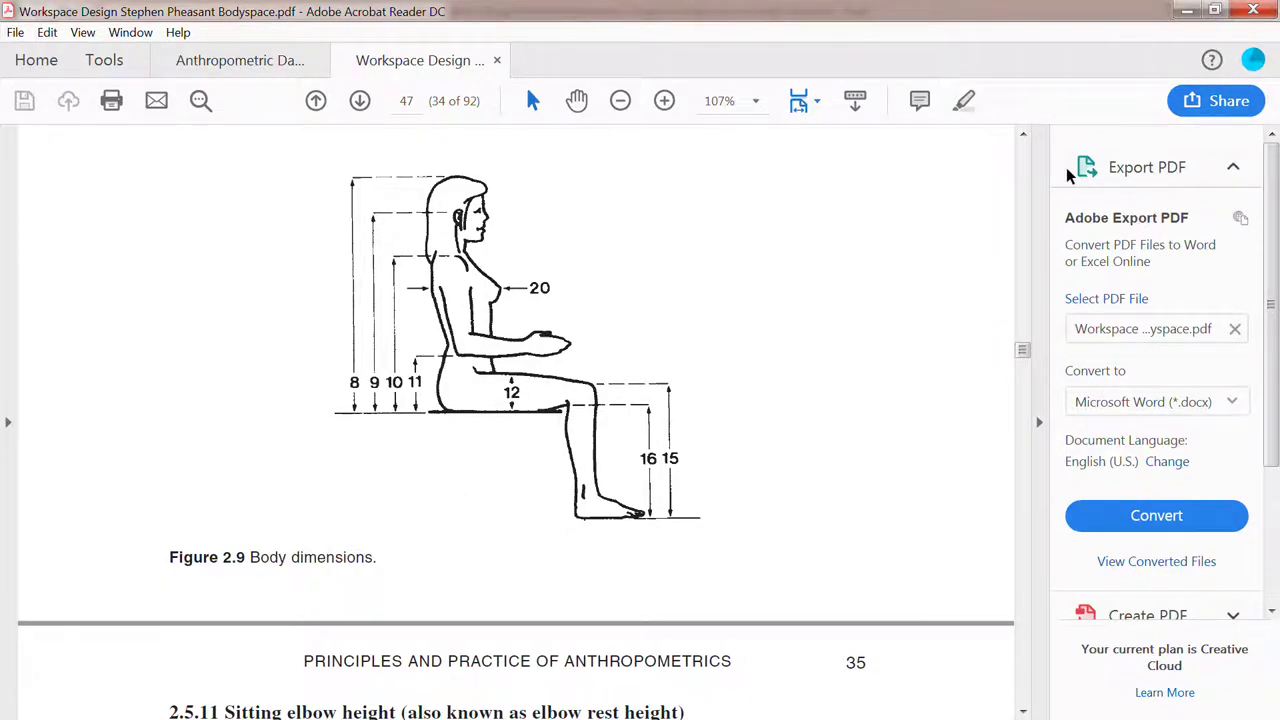
{"action": "left_click", "coordinate": [1185, 12]}
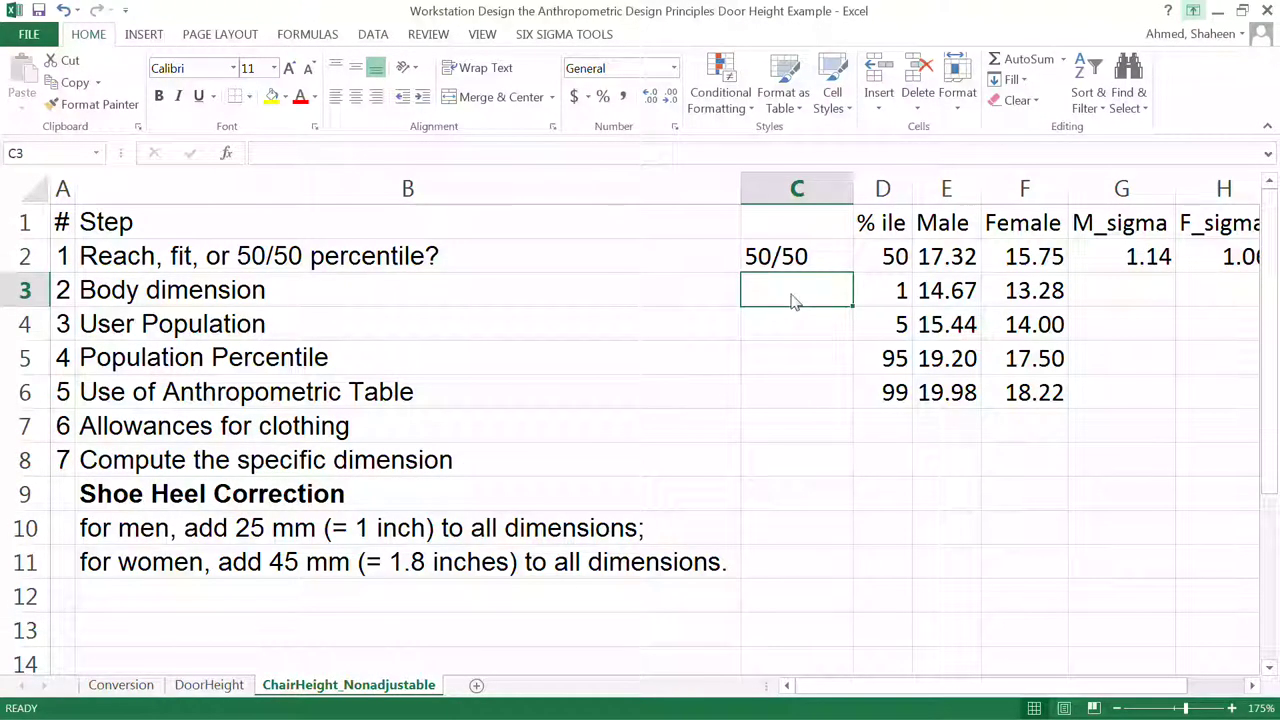
Enter Popliteal Height in C3 as the body dimension and fit the width of column C to the text
{"action": "type", "text": "P"}
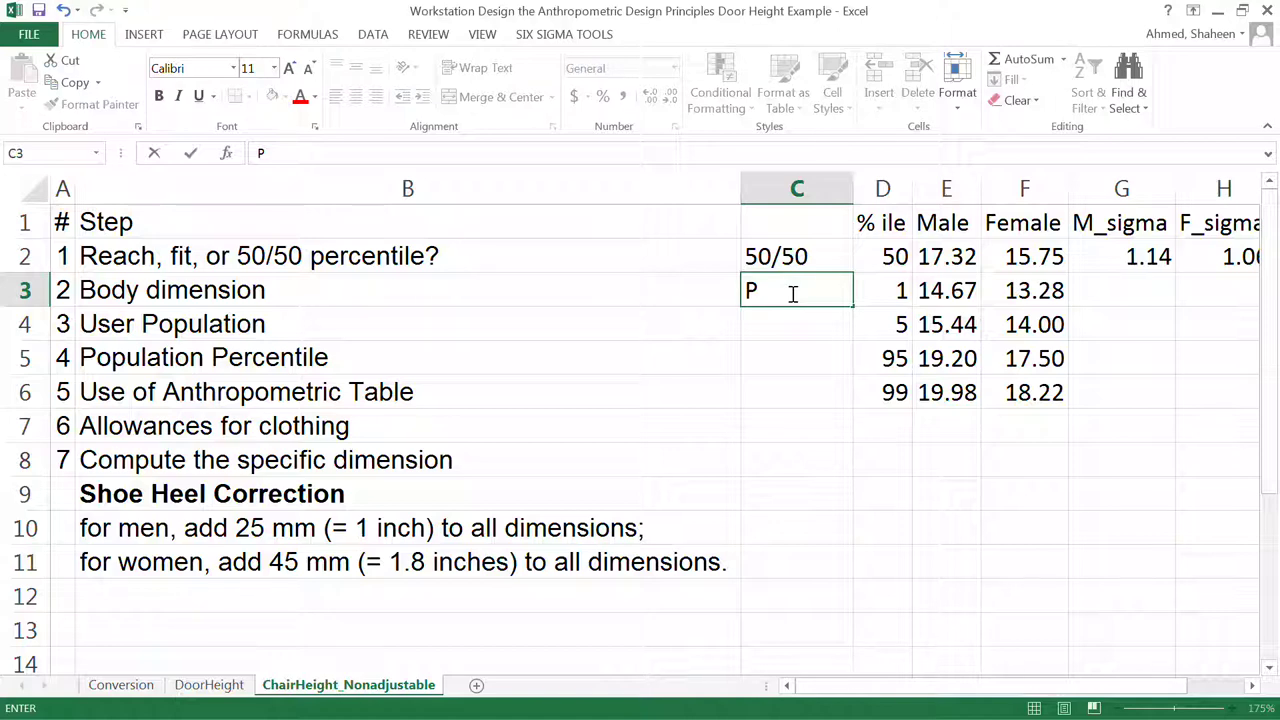
{"action": "type", "text": "opliteal Height"}
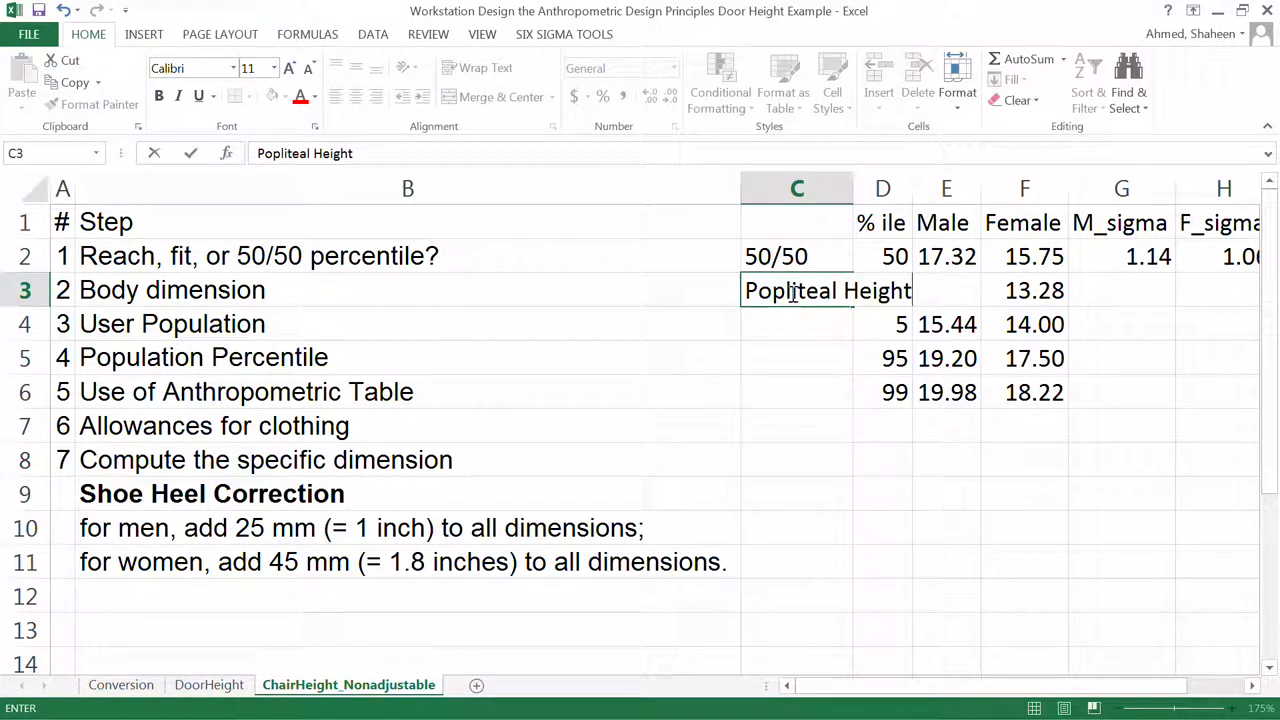
{"action": "key", "text": "Return"}
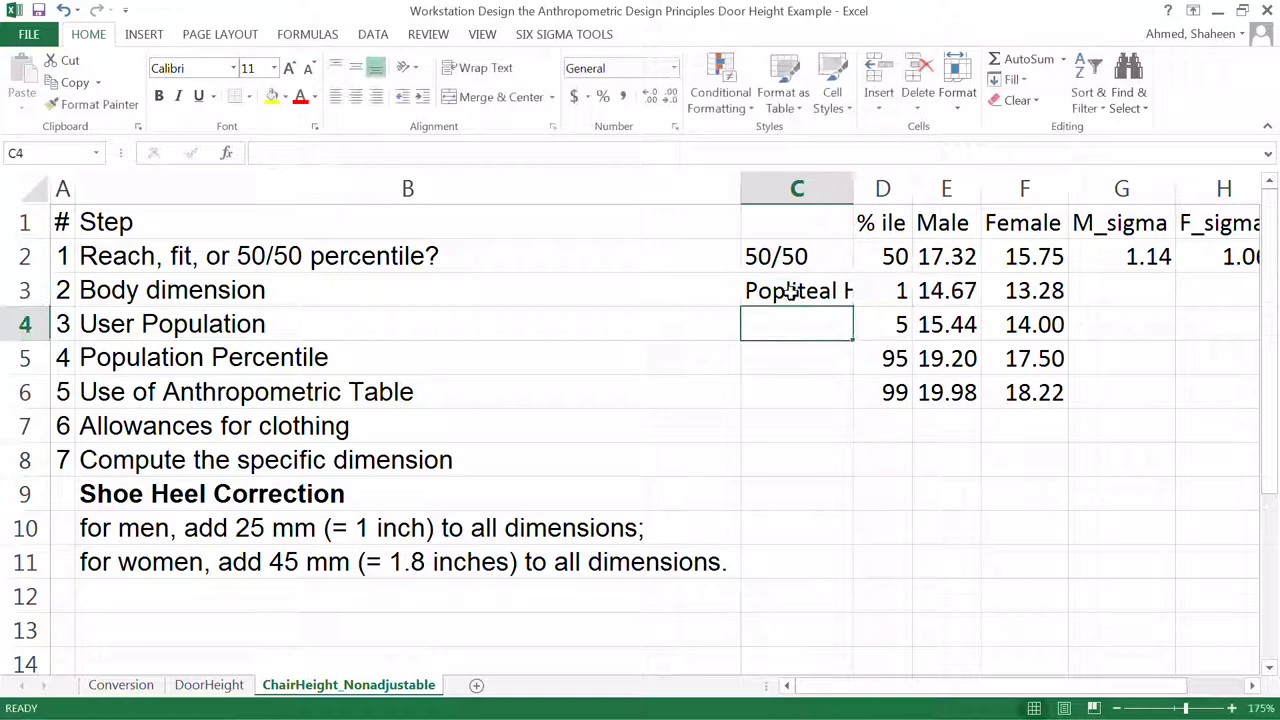
{"action": "double_click", "coordinate": [856, 184]}
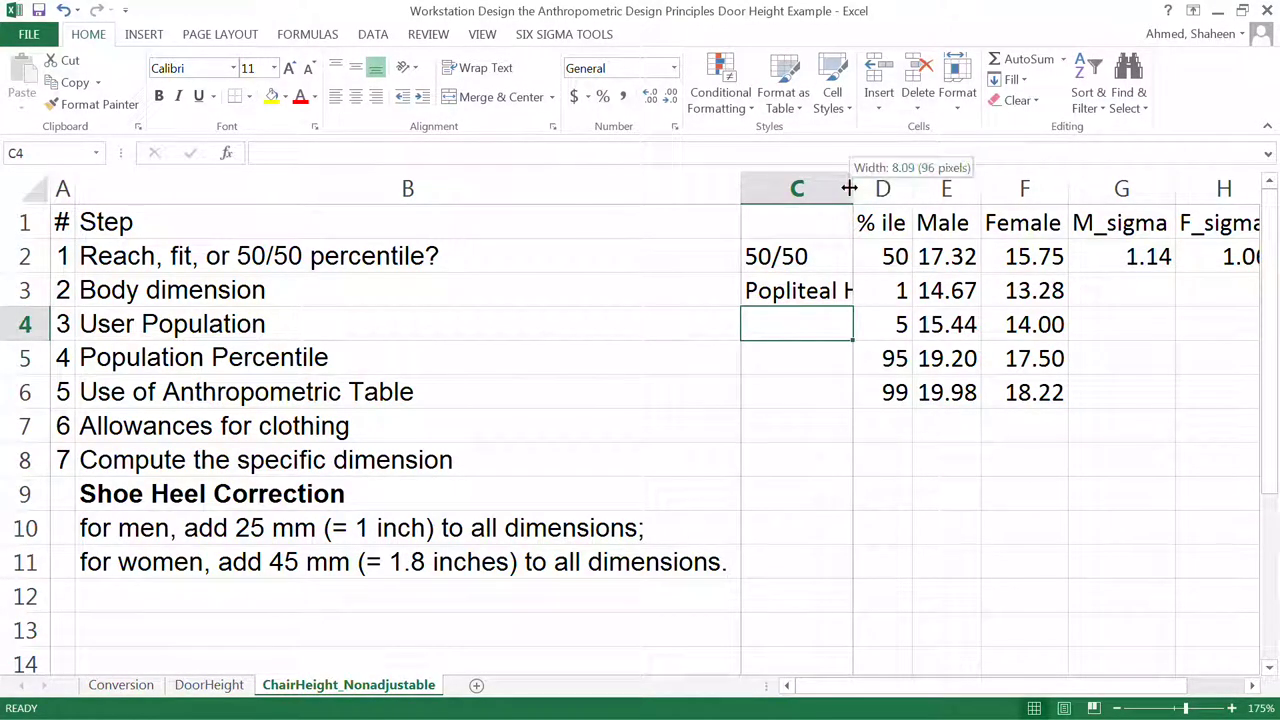
Enter Male/Female in C4 as the user population
{"action": "left_click", "coordinate": [806, 323]}
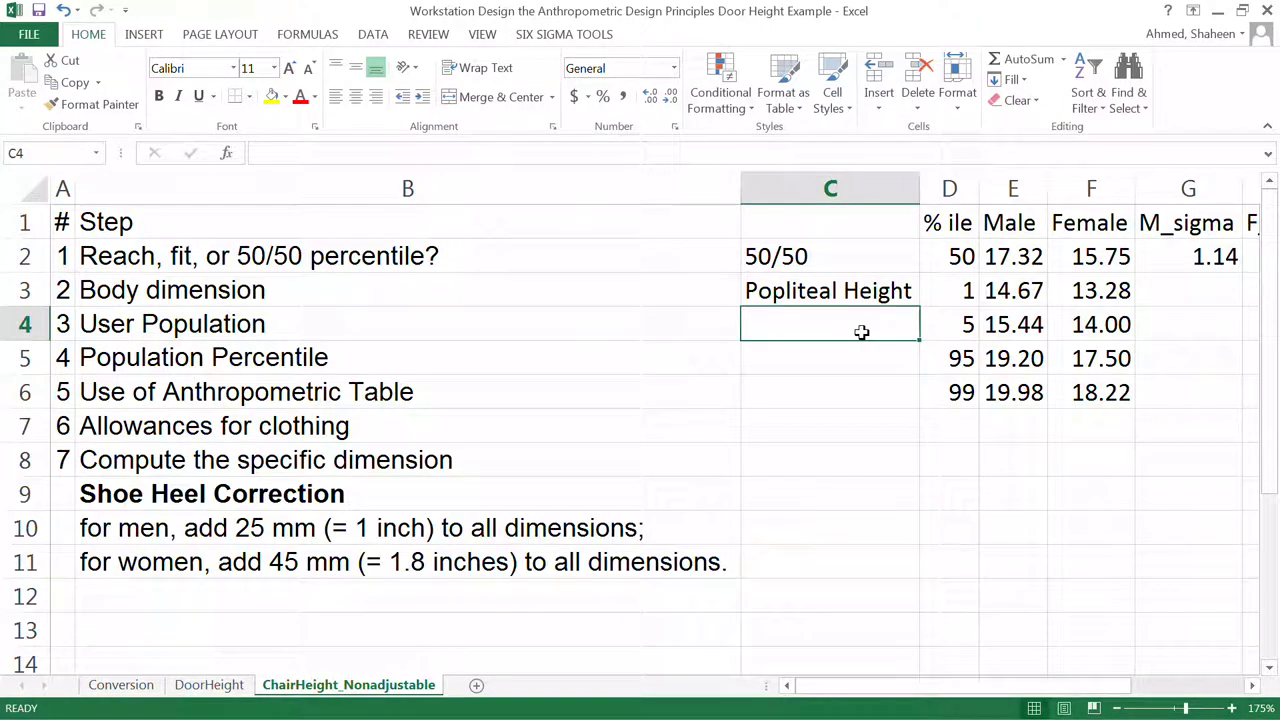
{"action": "type", "text": "Male"}
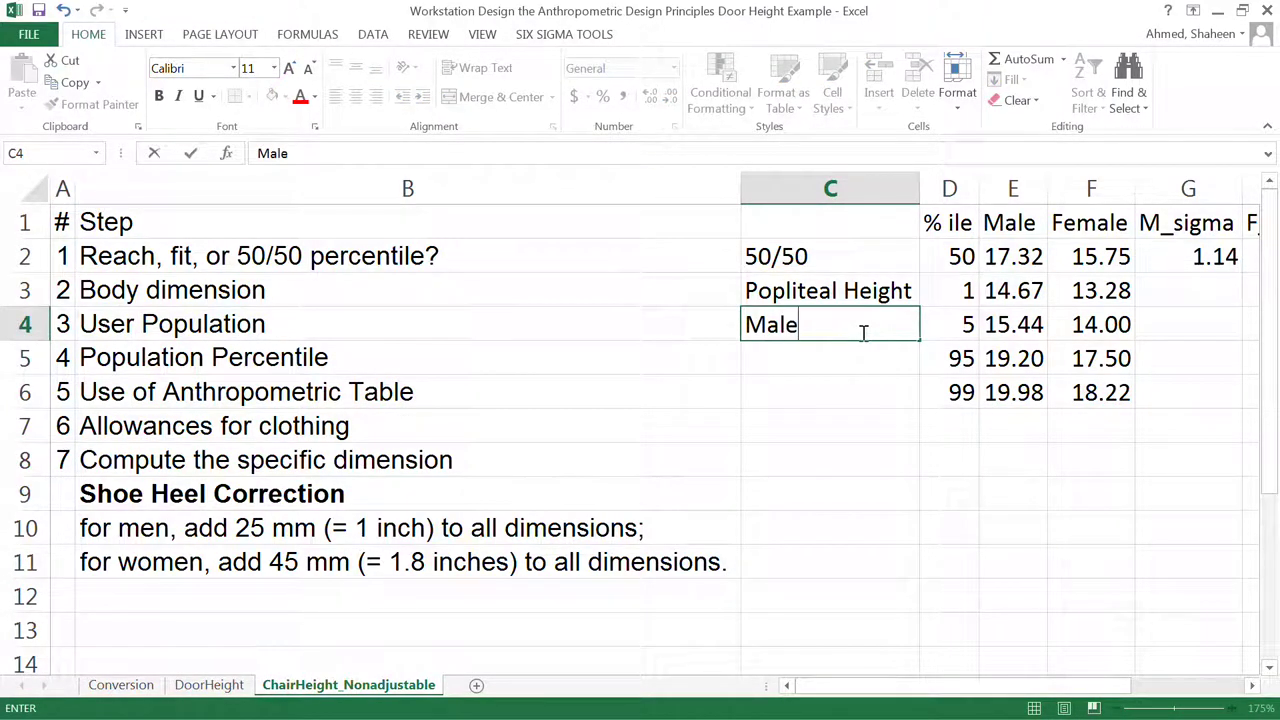
{"action": "type", "text": "/Male"}
{"action": "key", "text": "BackSpace"}
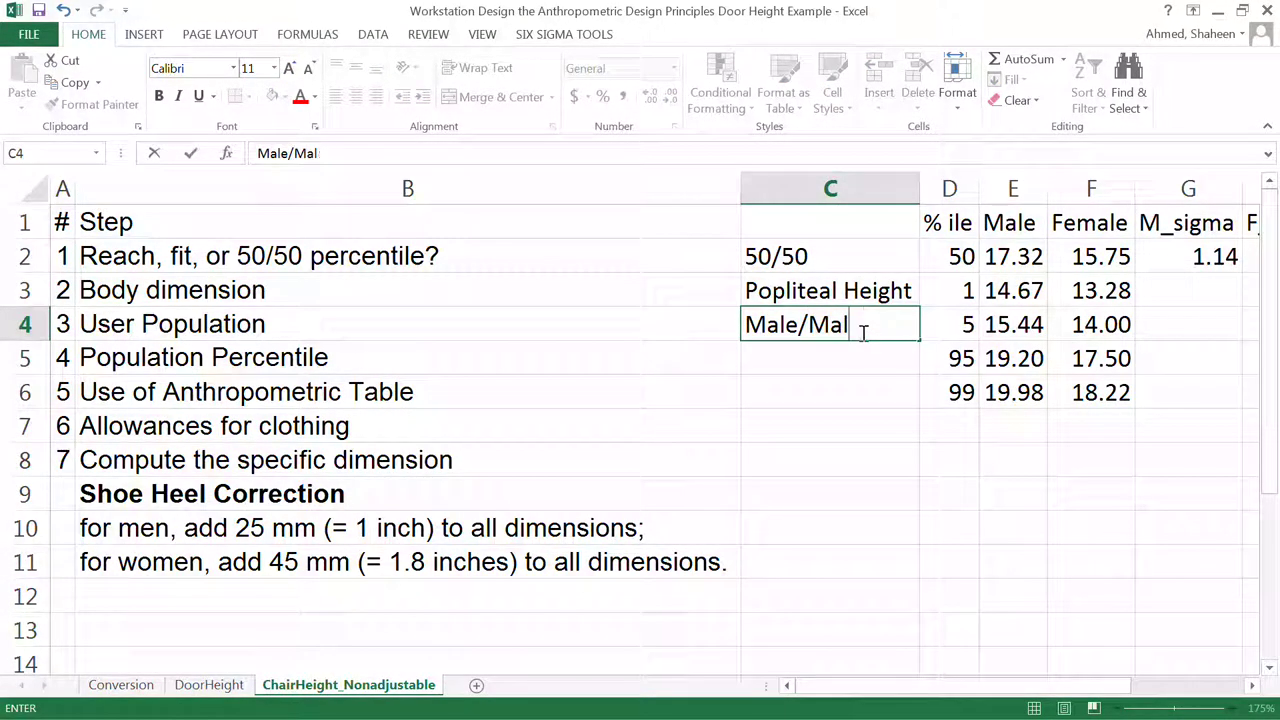
{"action": "key", "text": "BackSpace"}
{"action": "key", "text": "BackSpace"}
{"action": "key", "text": "BackSpace"}
{"action": "type", "text": "Fe"}
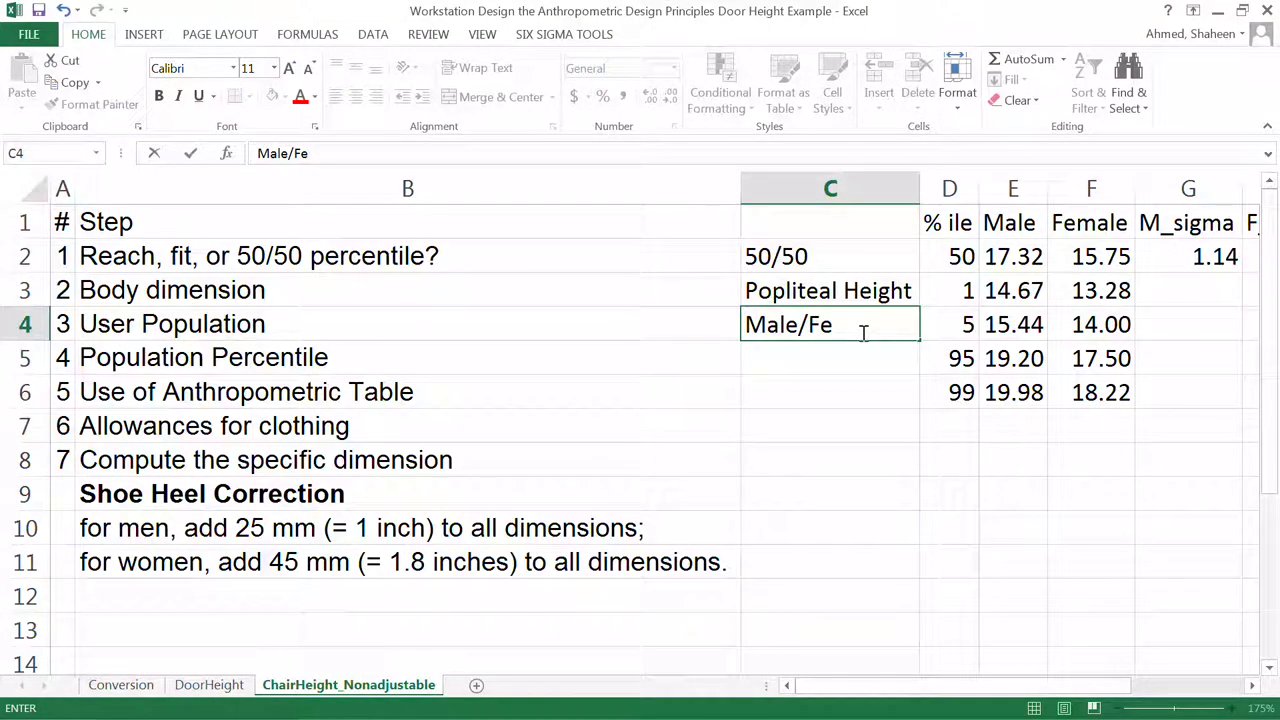
{"action": "type", "text": "male"}
{"action": "key", "text": "Return"}
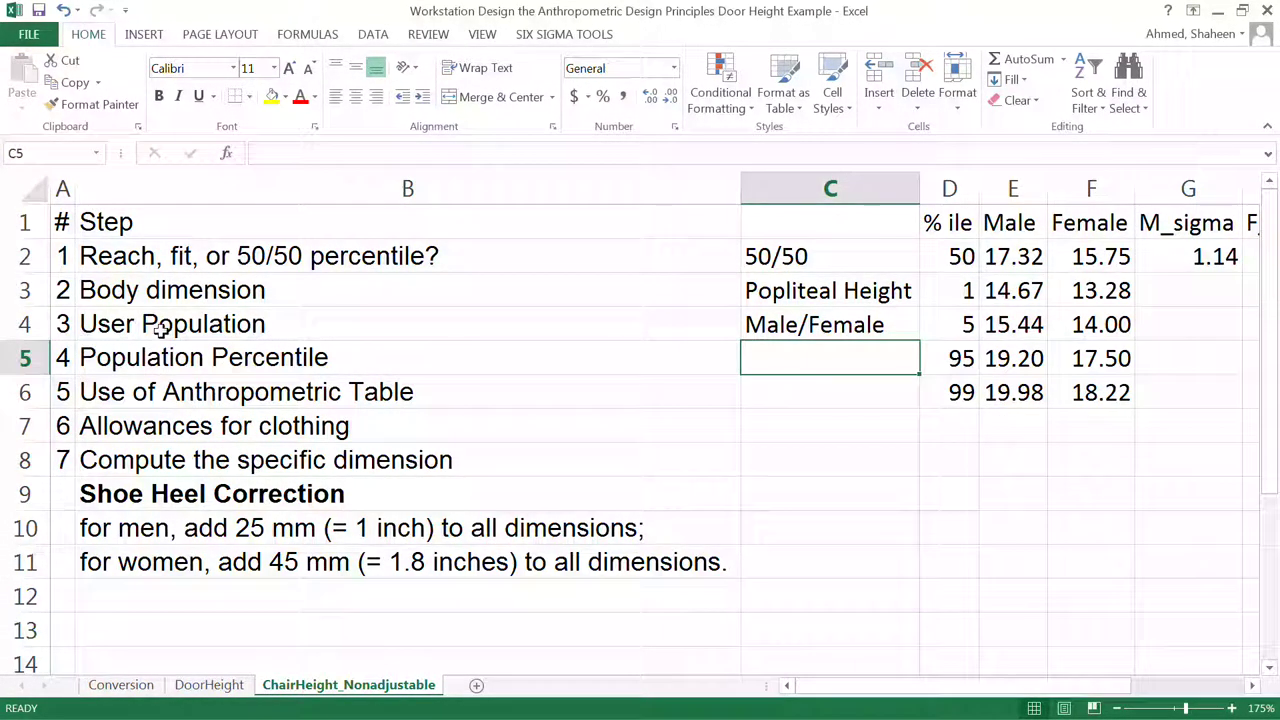
Bold the Male user population entry in C4 of the DoorHeight sheet and return to the ChairHeight_Nonadjustable sheet
{"action": "left_click_drag", "start_coordinate": [157, 326], "coordinate": [772, 321]}
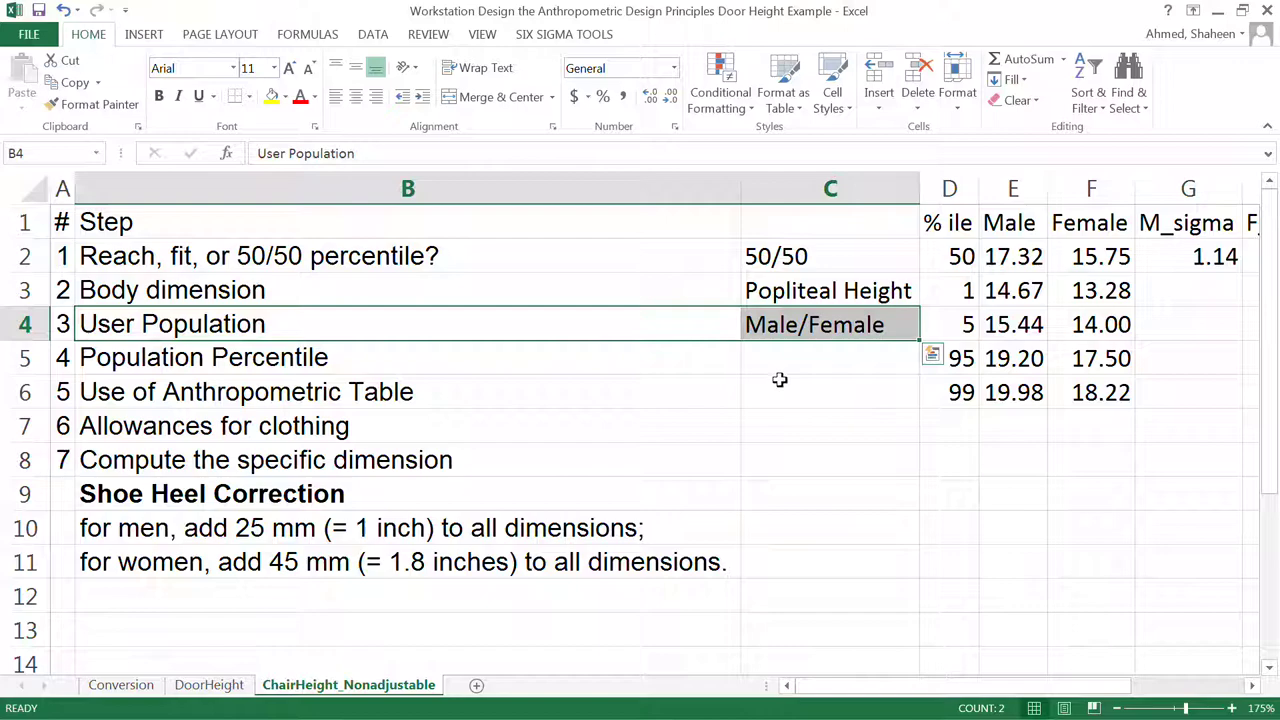
{"action": "left_click", "coordinate": [209, 685]}
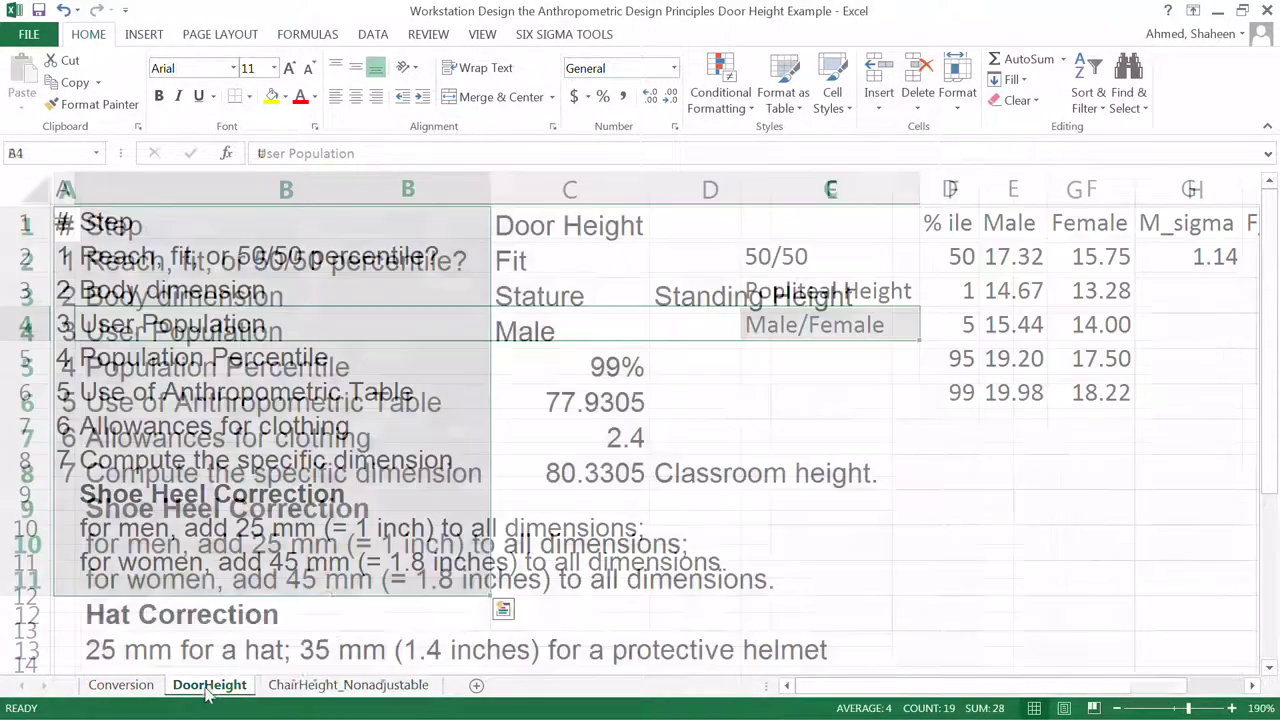
{"action": "left_click", "coordinate": [25, 332]}
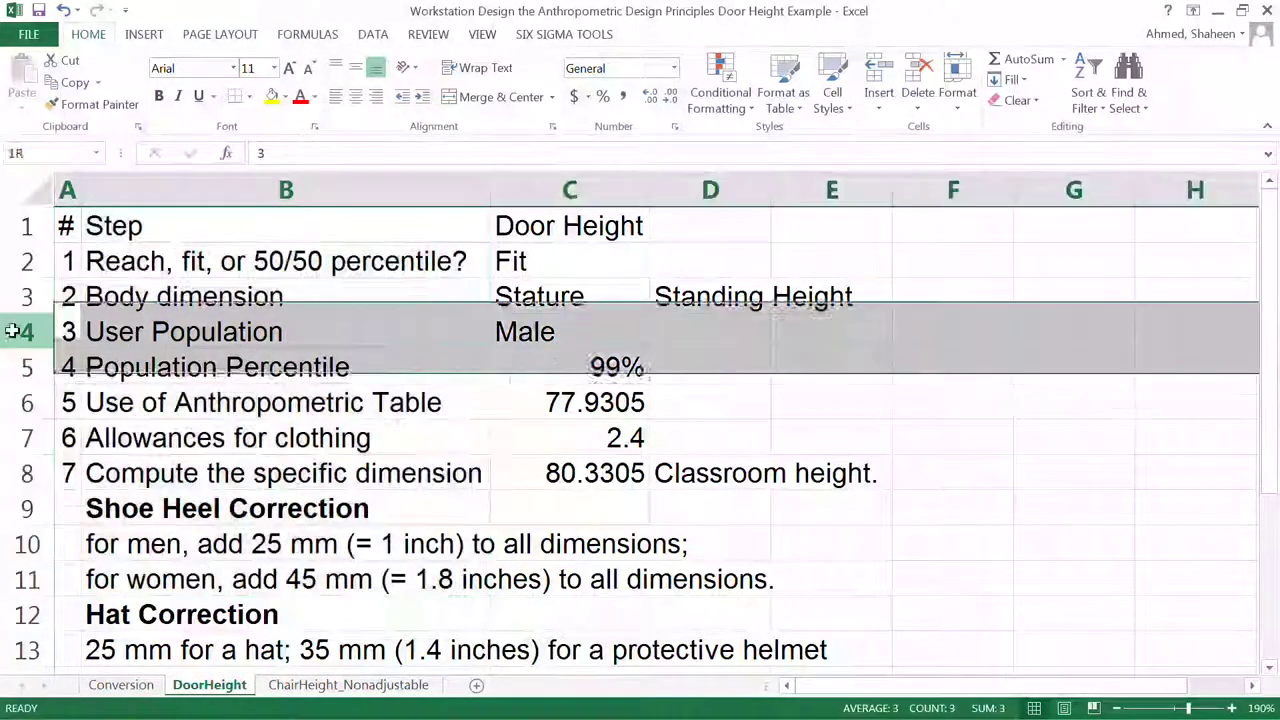
{"action": "left_click", "coordinate": [562, 332]}
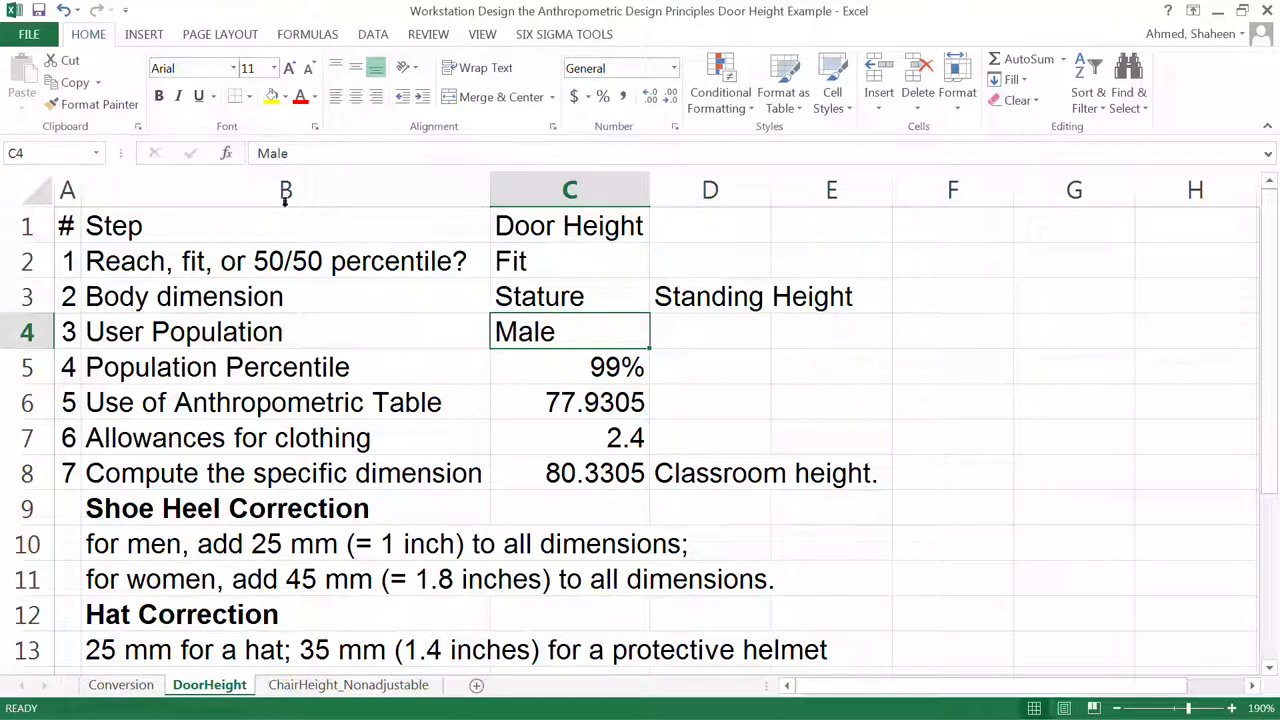
{"action": "left_click", "coordinate": [158, 96]}
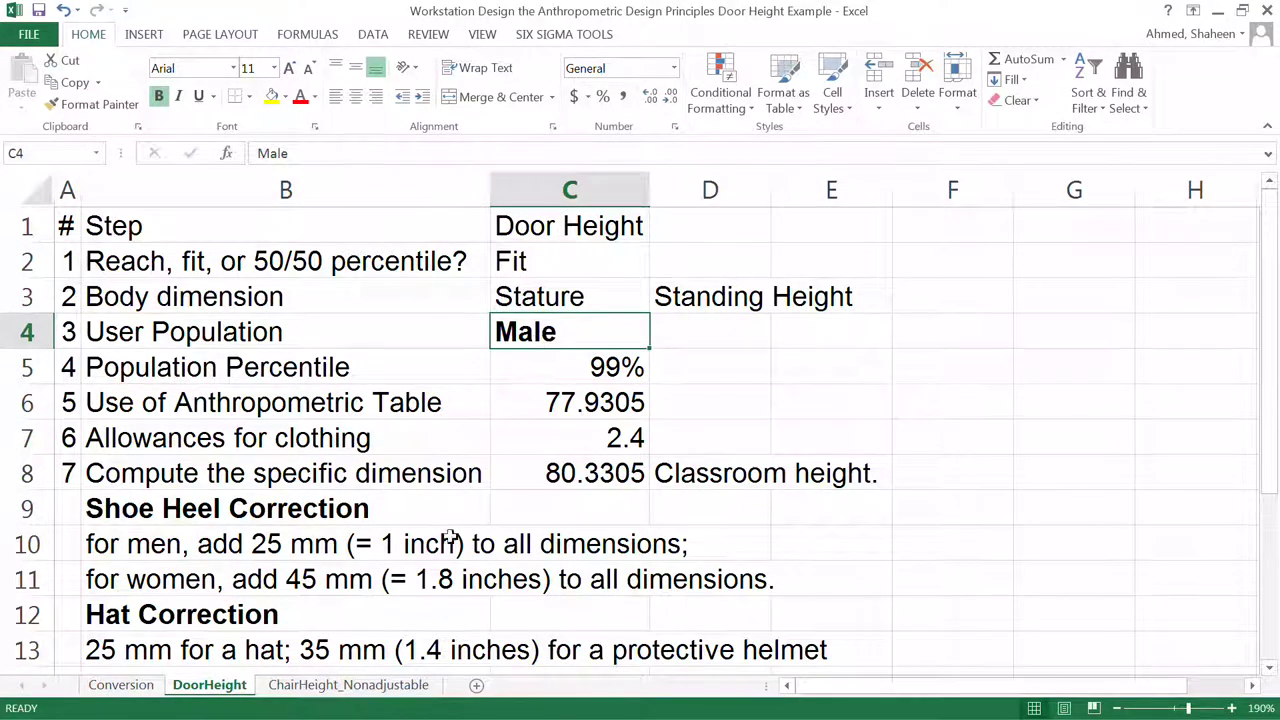
{"action": "left_click", "coordinate": [333, 690]}
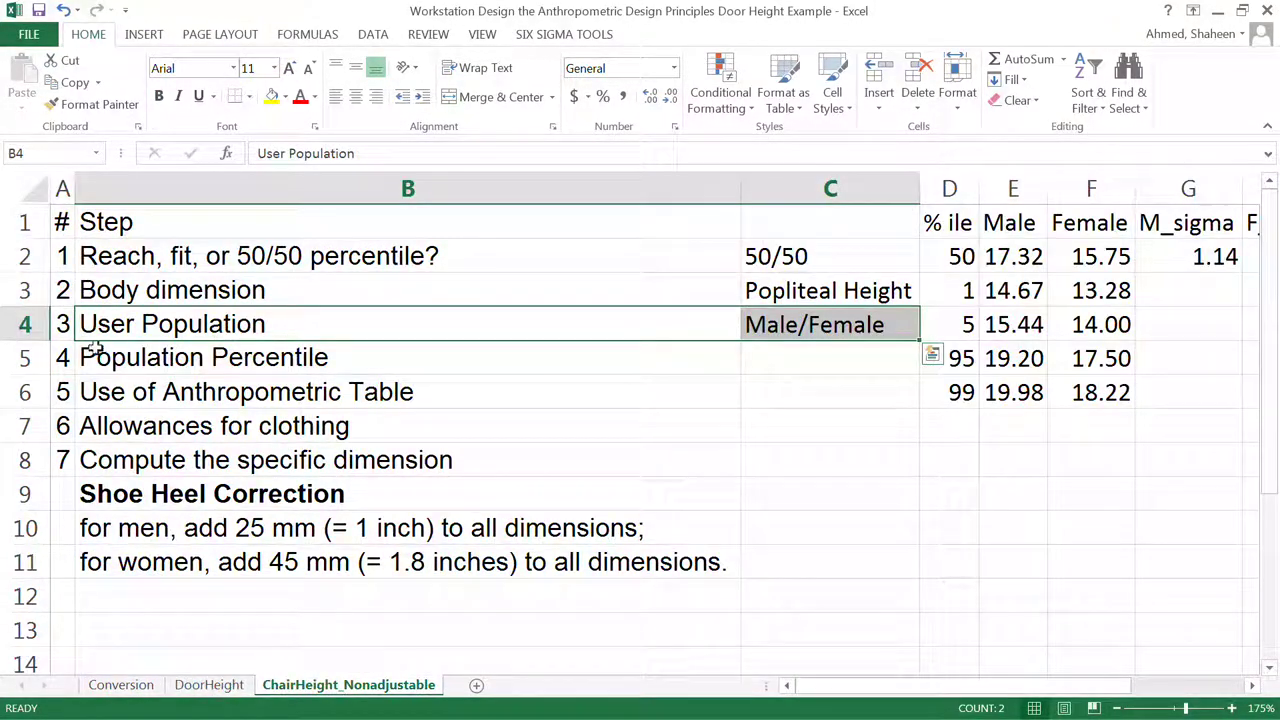
Enter 50/50 in C5 as the population percentile
{"action": "left_click", "coordinate": [848, 359]}
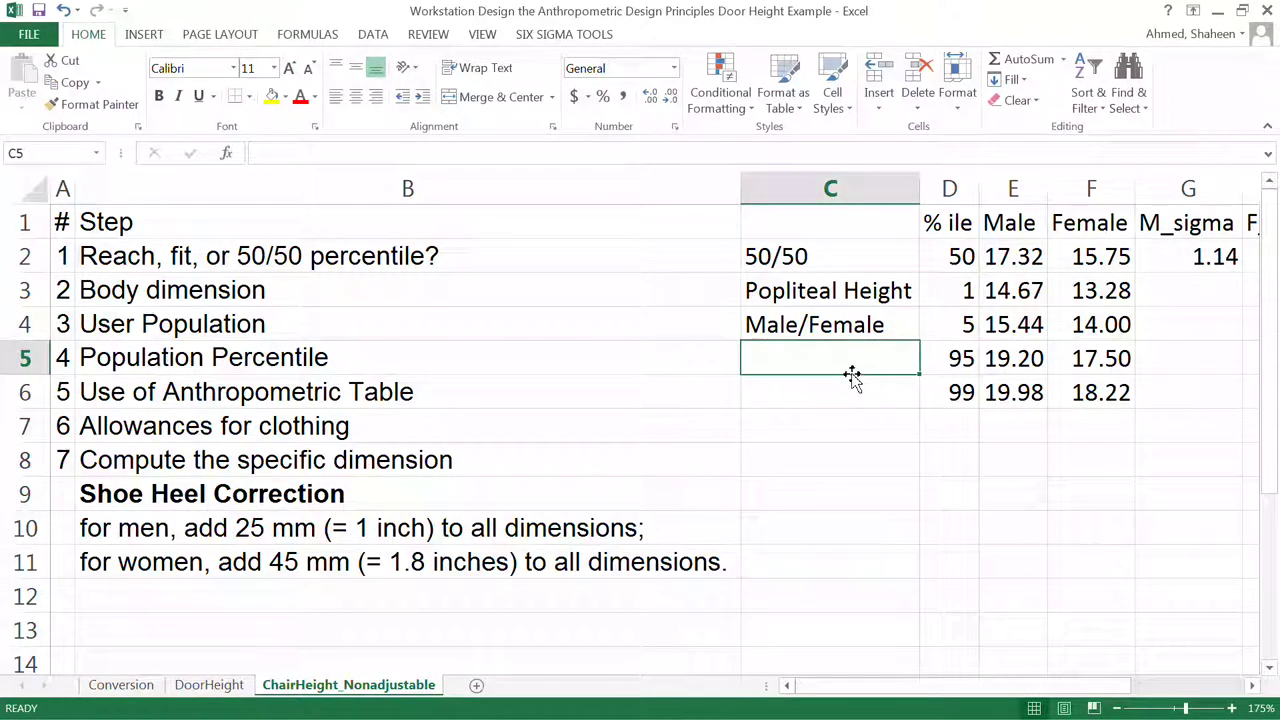
{"action": "type", "text": "50/"}
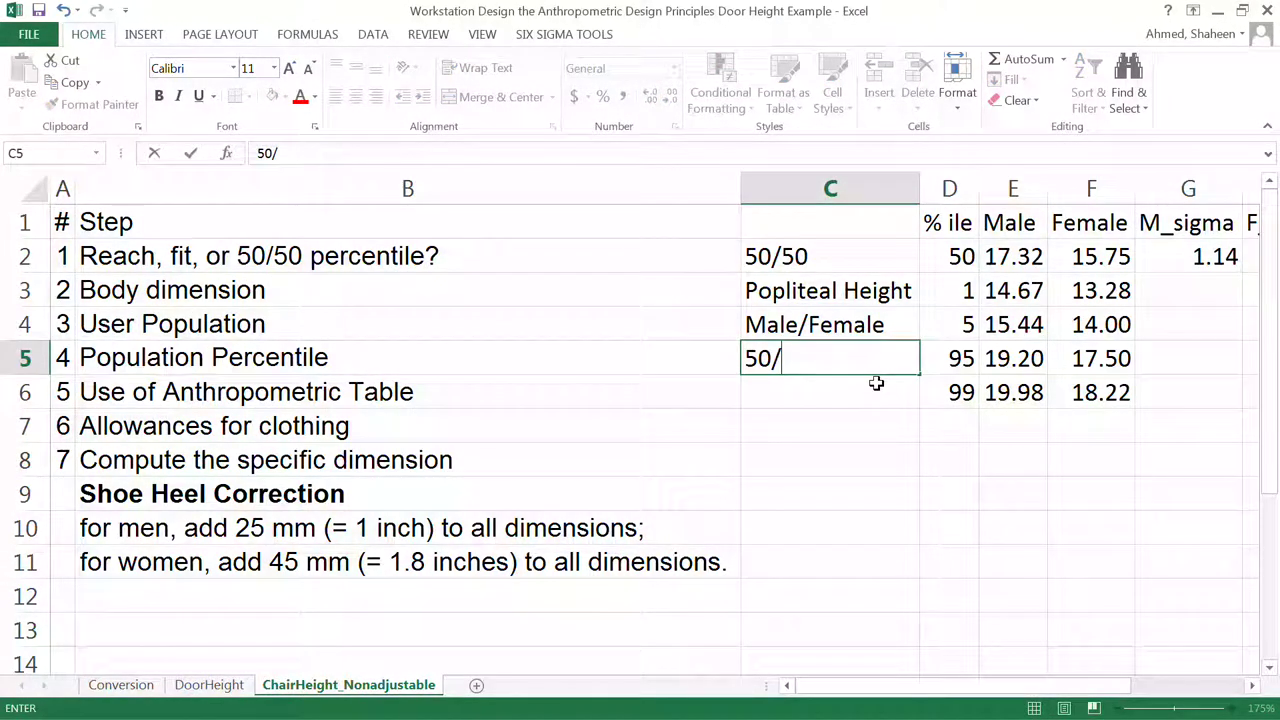
{"action": "type", "text": "50"}
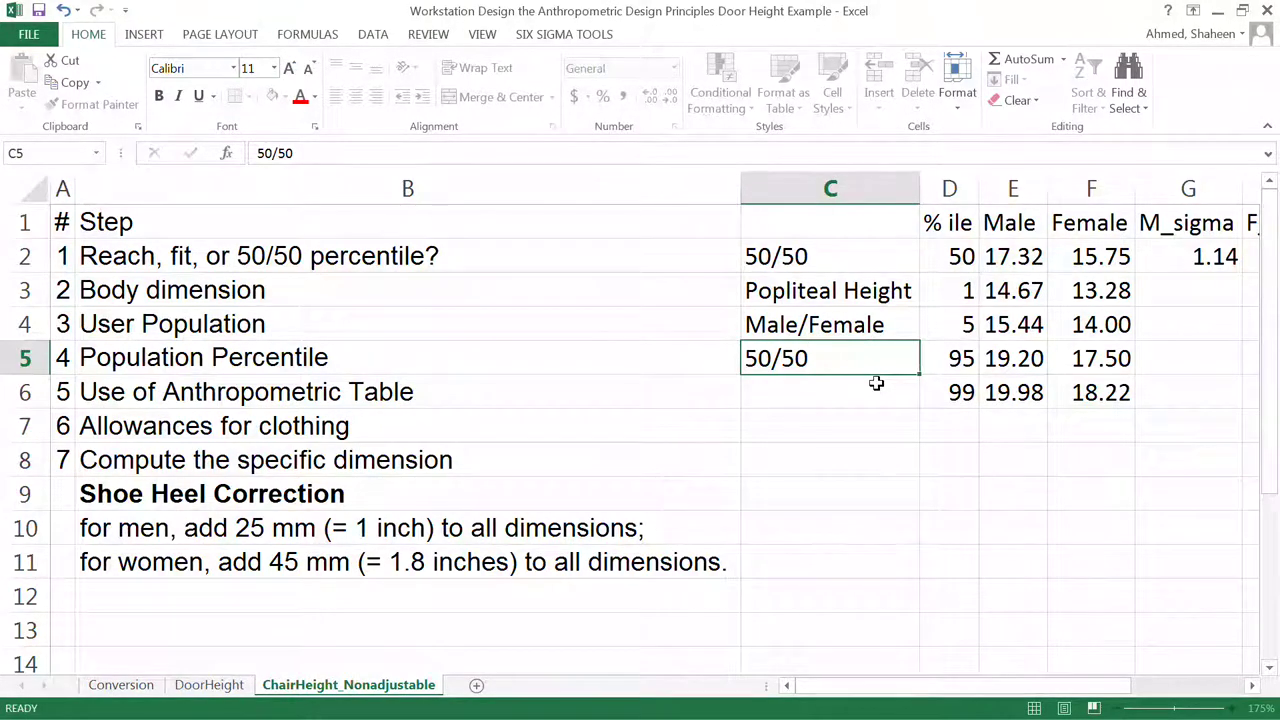
{"action": "key", "text": "Return"}
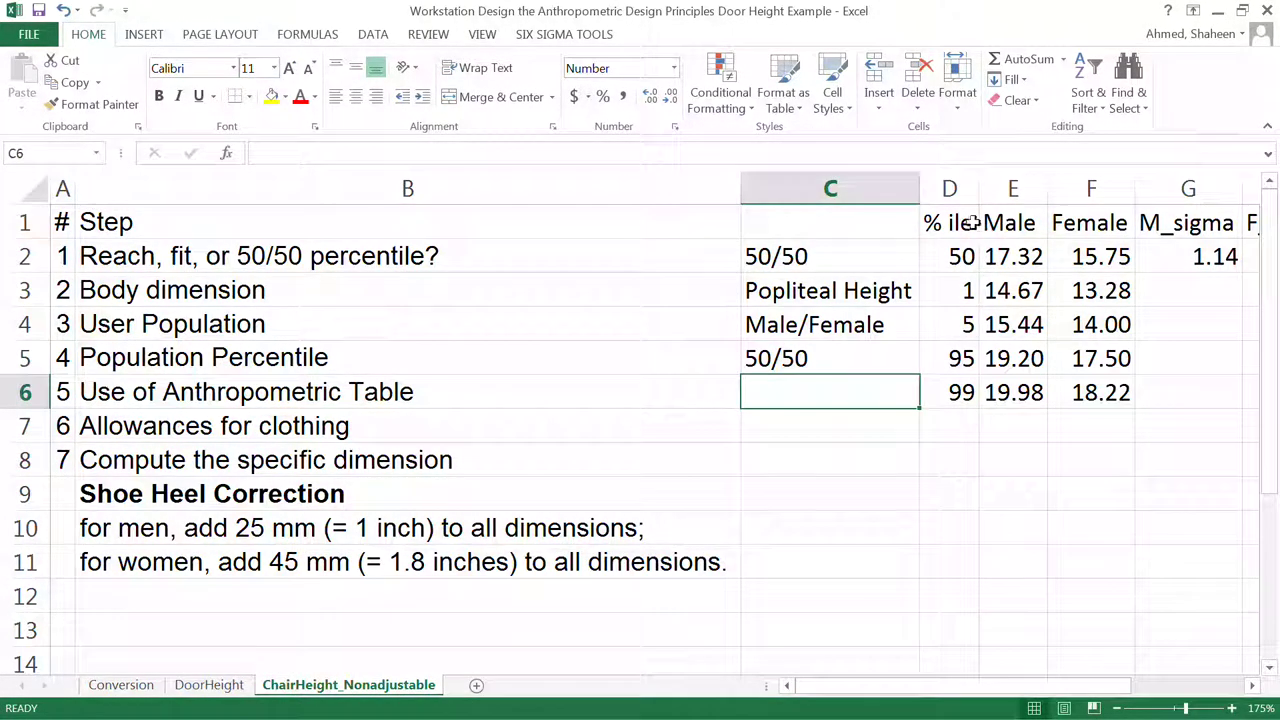
Compare the male and female percentile values in D1:F6 with the Anthropometric Data Table PDF in Acrobat Reader
{"action": "left_click_drag", "start_coordinate": [957, 220], "coordinate": [1100, 392]}
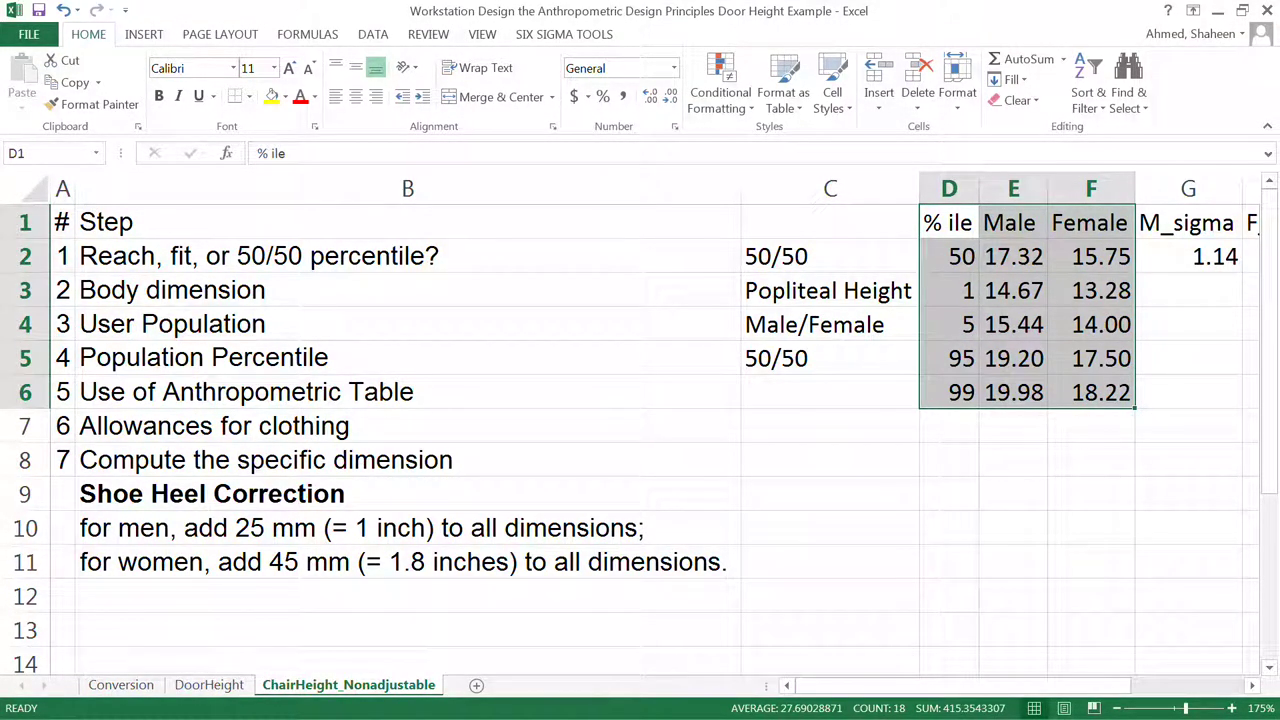
{"action": "key", "text": "alt+Tab"}
{"action": "left_click", "coordinate": [244, 61]}
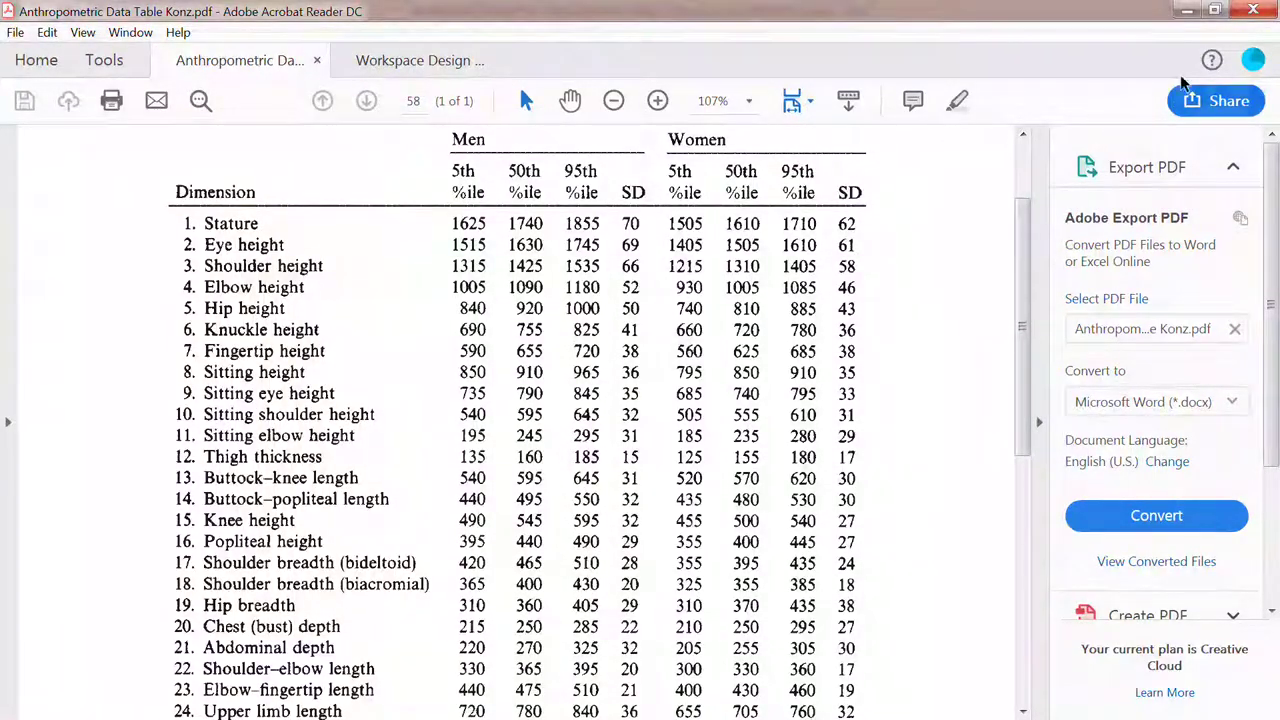
{"action": "left_click", "coordinate": [1187, 10]}
{"action": "left_click", "coordinate": [855, 399]}
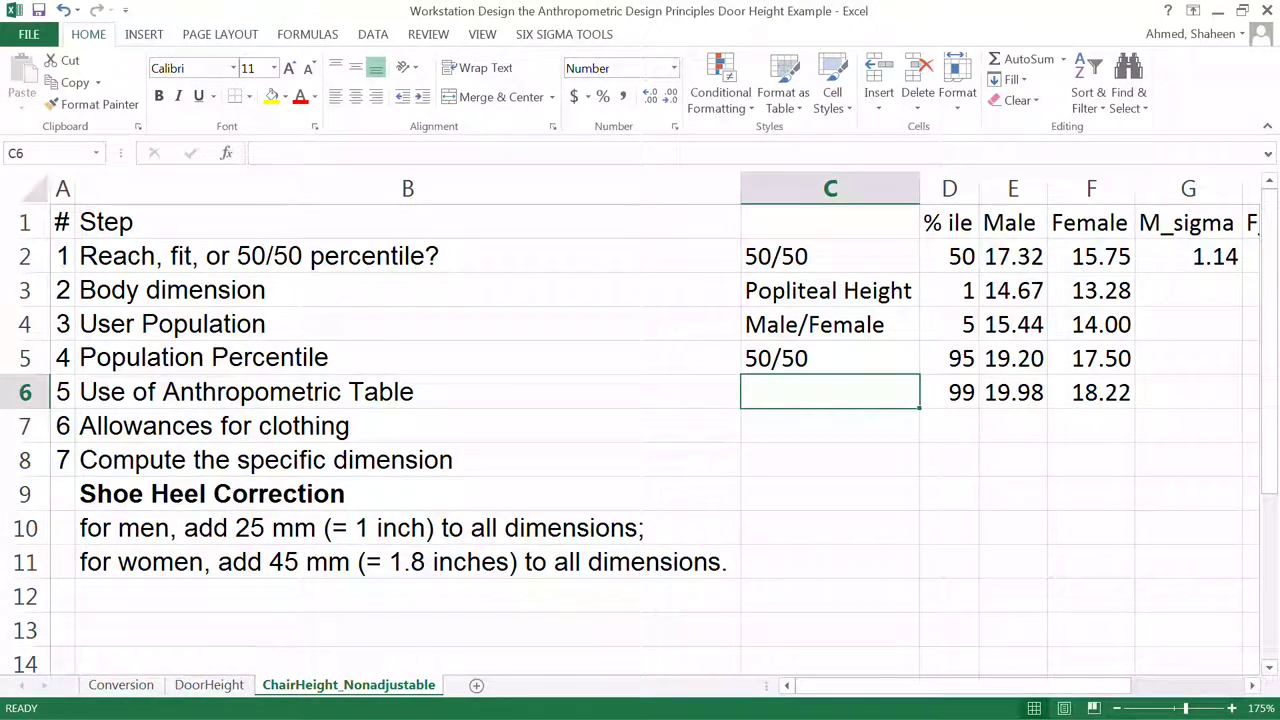
{"action": "key", "text": "alt+Tab"}
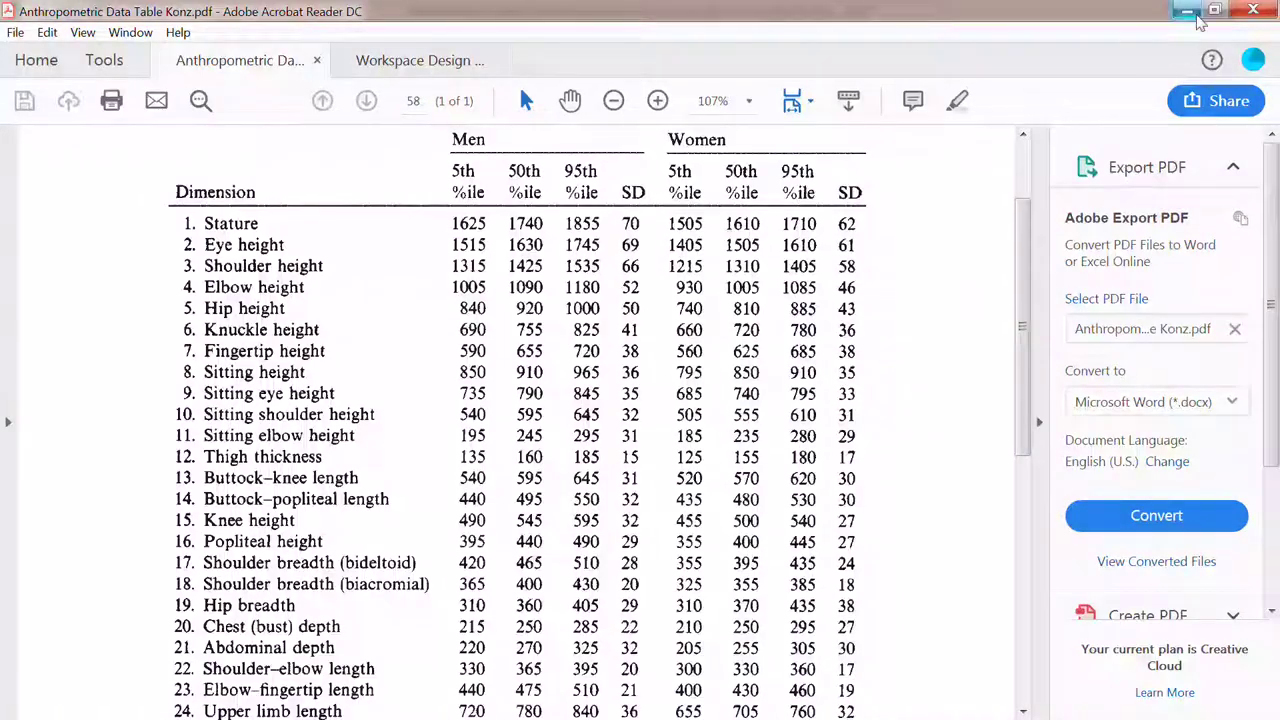
{"action": "left_click", "coordinate": [1187, 12]}
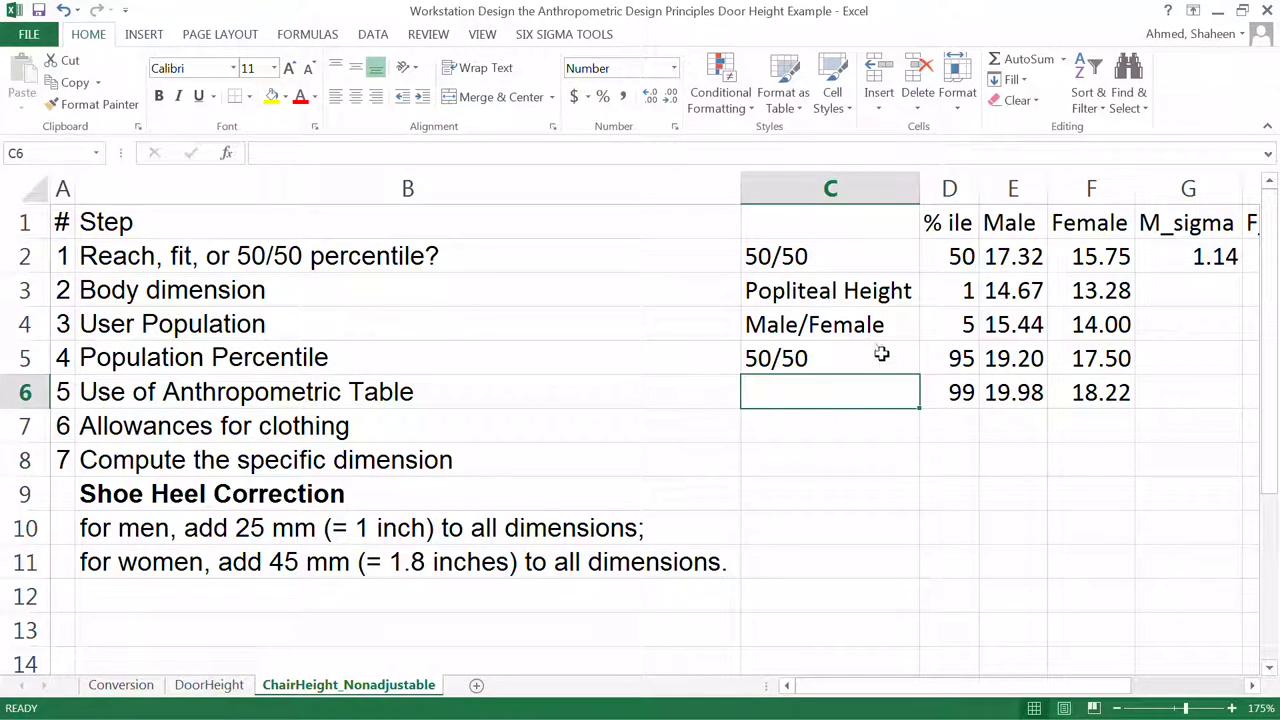
Compute the average of the male and female 50th percentile values in E2:F2 in C6 for the anthropometric table step
{"action": "type", "text": "="}
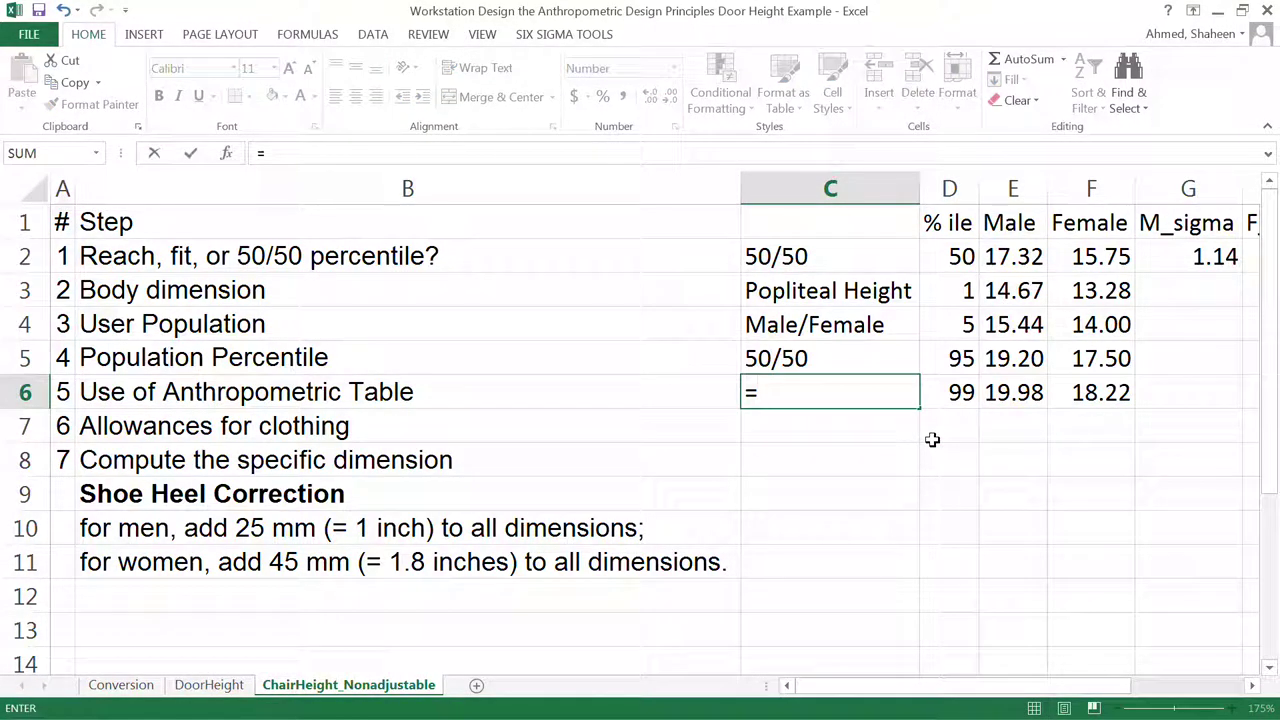
{"action": "type", "text": "averag"}
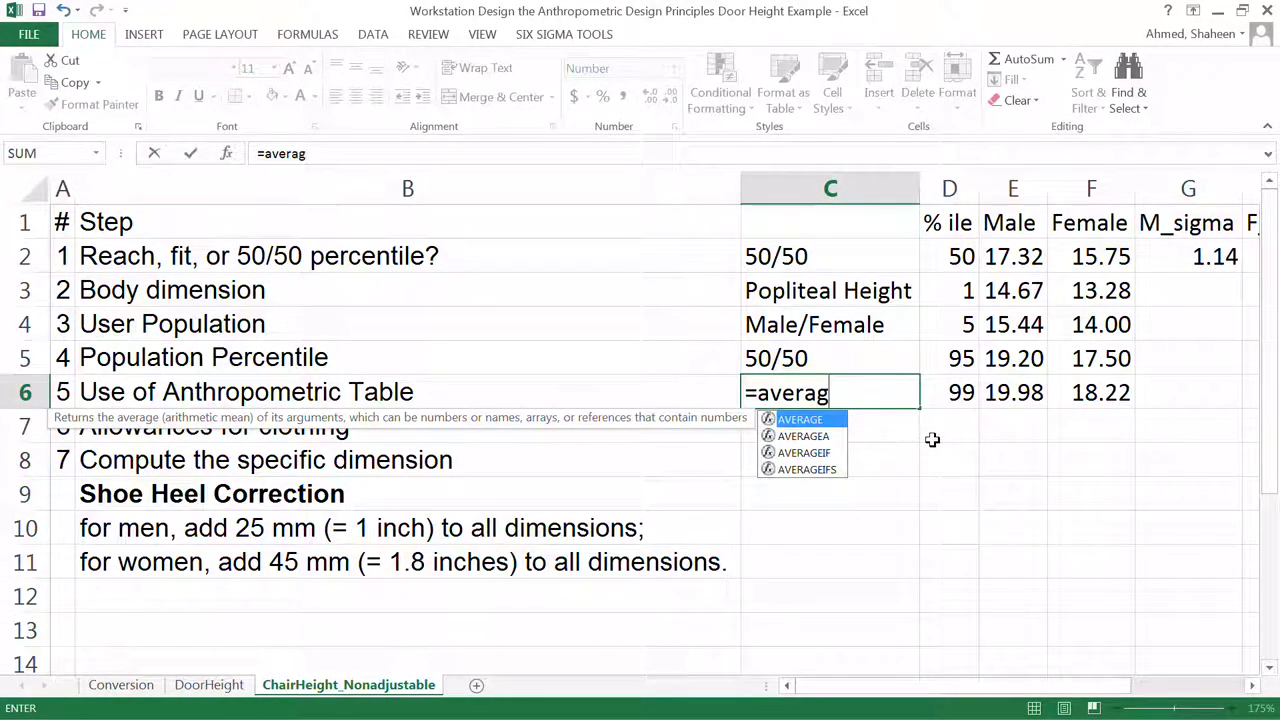
{"action": "type", "text": "e("}
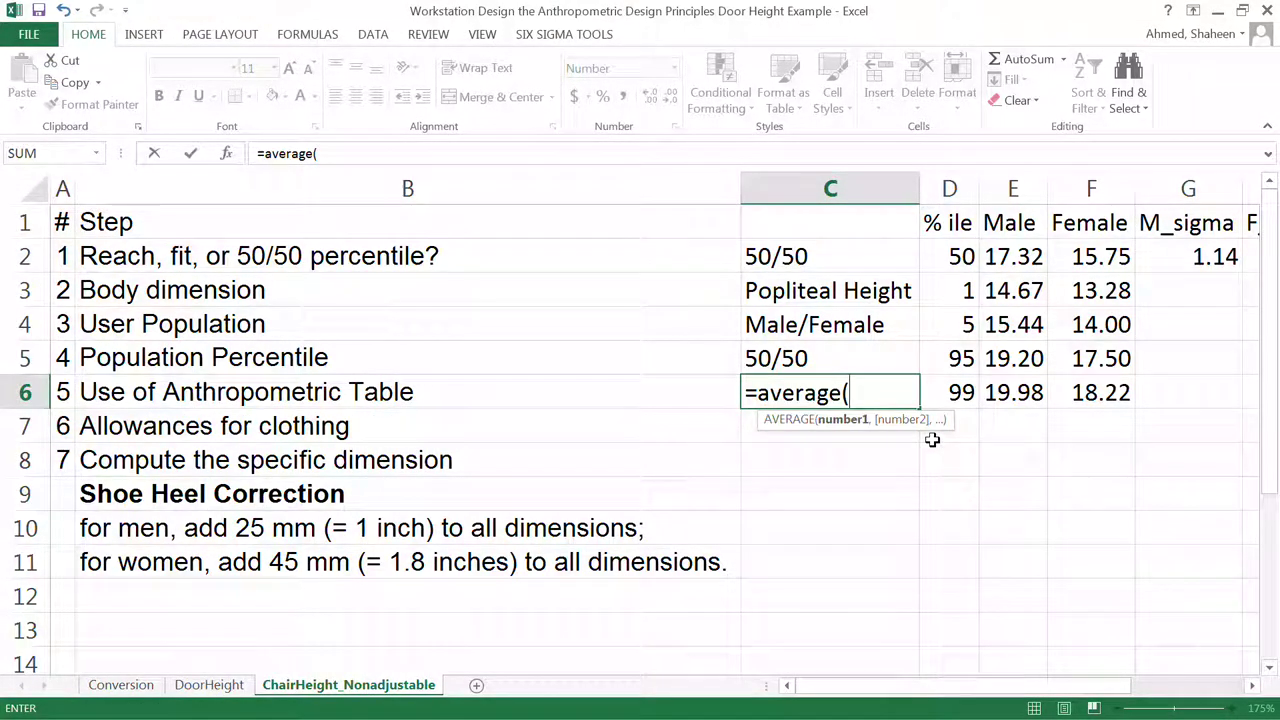
{"action": "left_click", "coordinate": [1005, 256]}
{"action": "left_click_drag", "start_coordinate": [1062, 256], "coordinate": [1086, 257]}
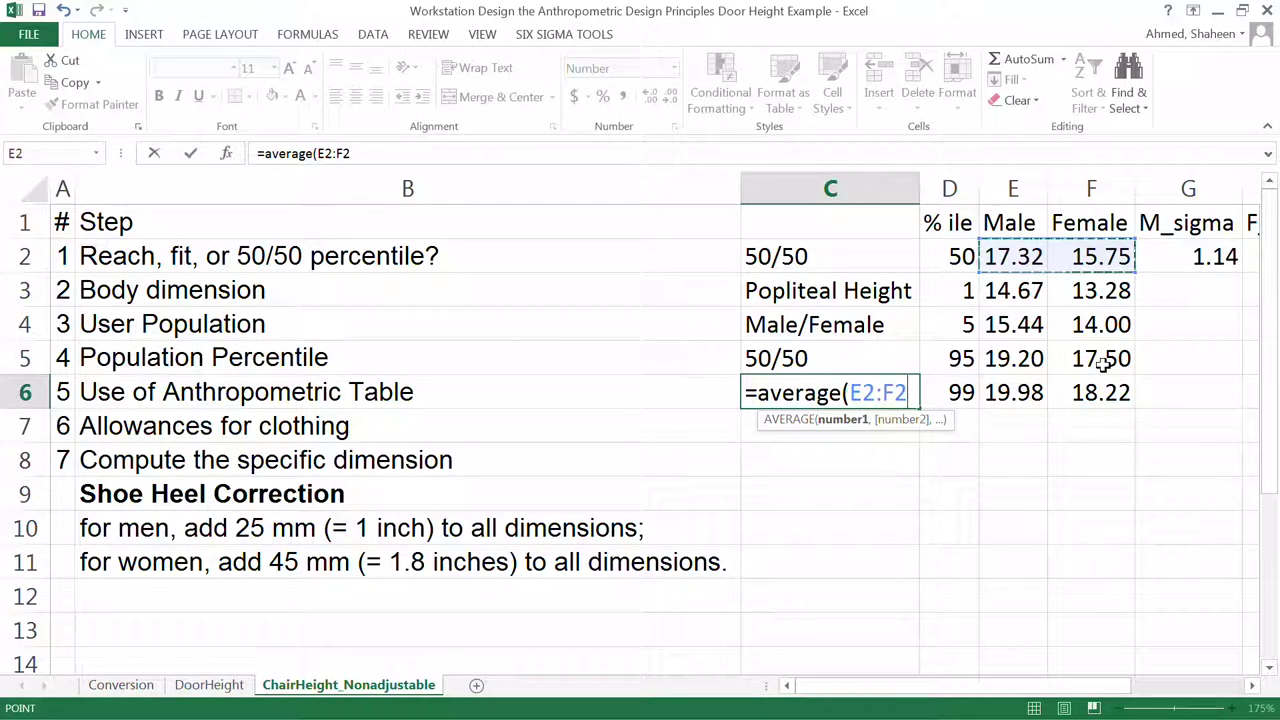
{"action": "key", "text": "Return"}
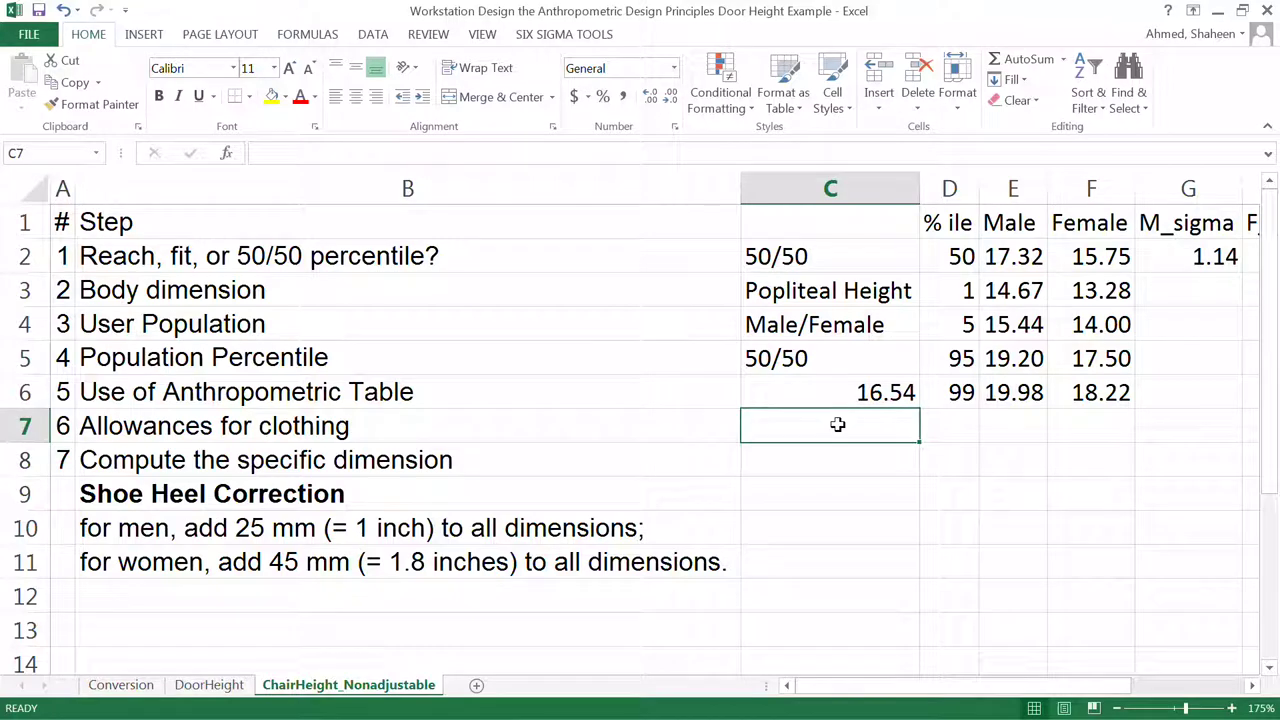
Enter the clothing allowance in C7 as the average of the 1 and 1.8 inch shoe heel corrections
{"action": "type", "text": "=averag"}
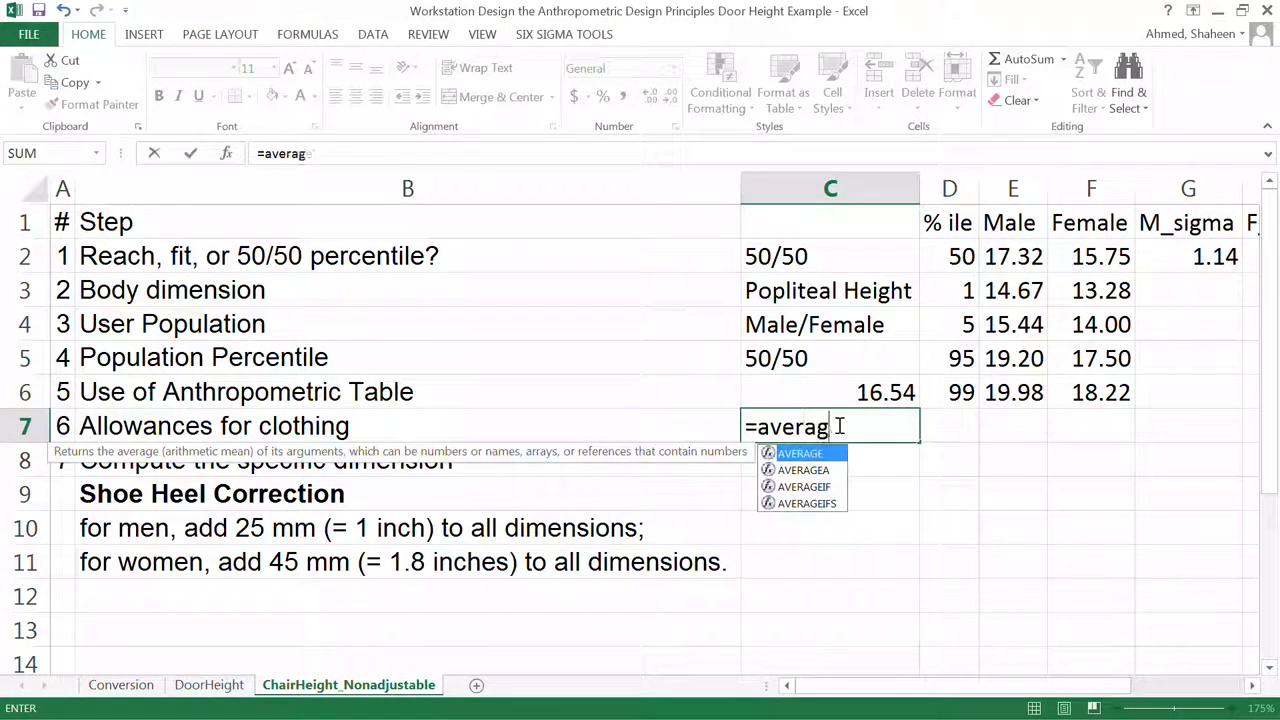
{"action": "type", "text": "e("}
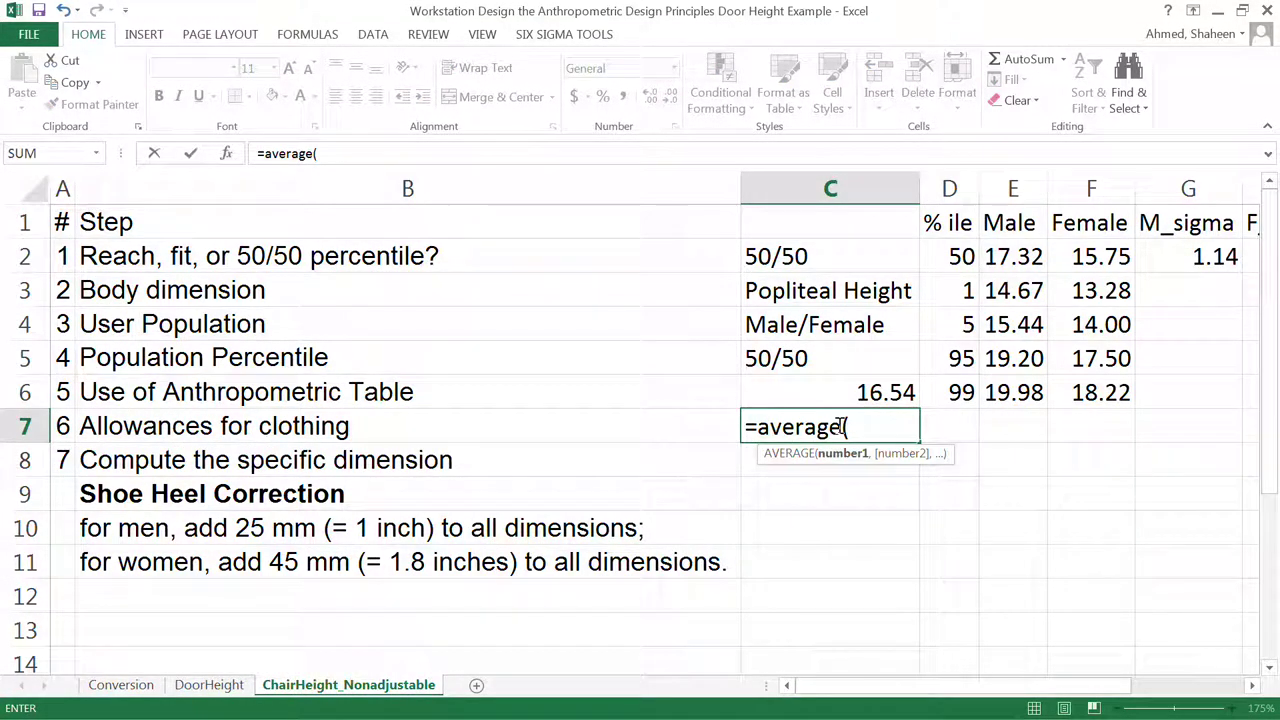
{"action": "type", "text": "1,1.8)"}
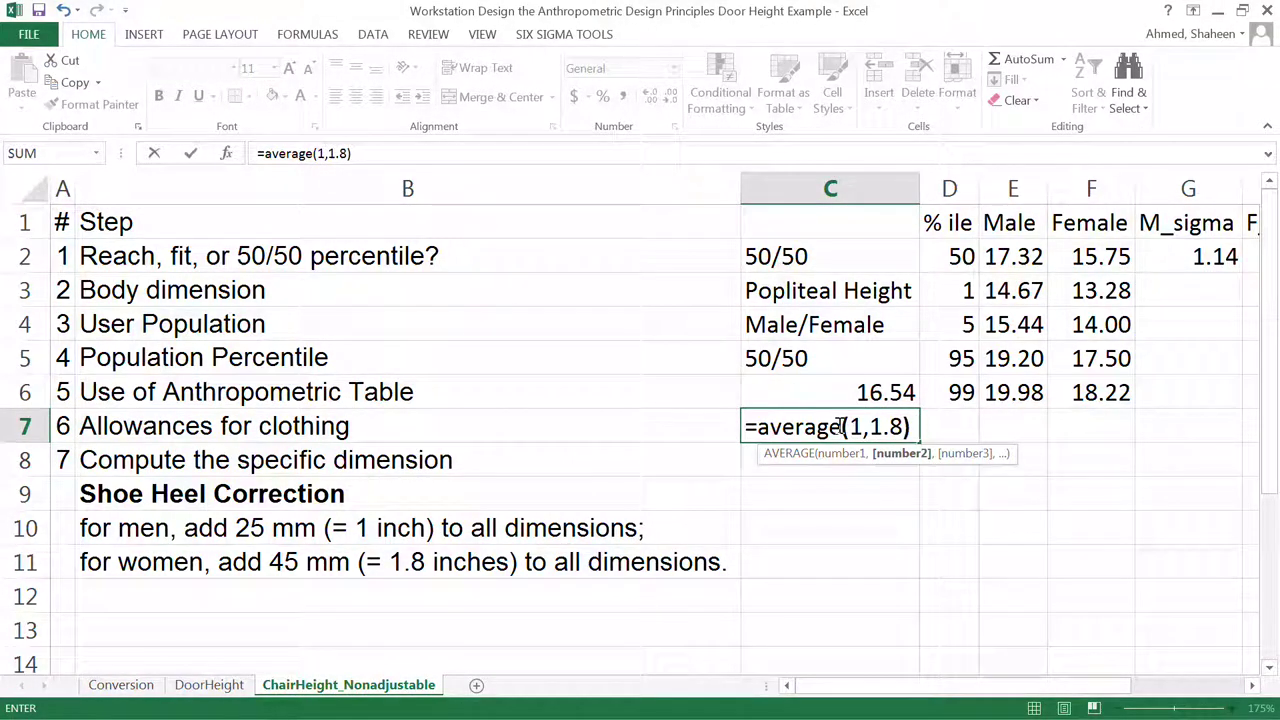
{"action": "key", "text": "Return"}
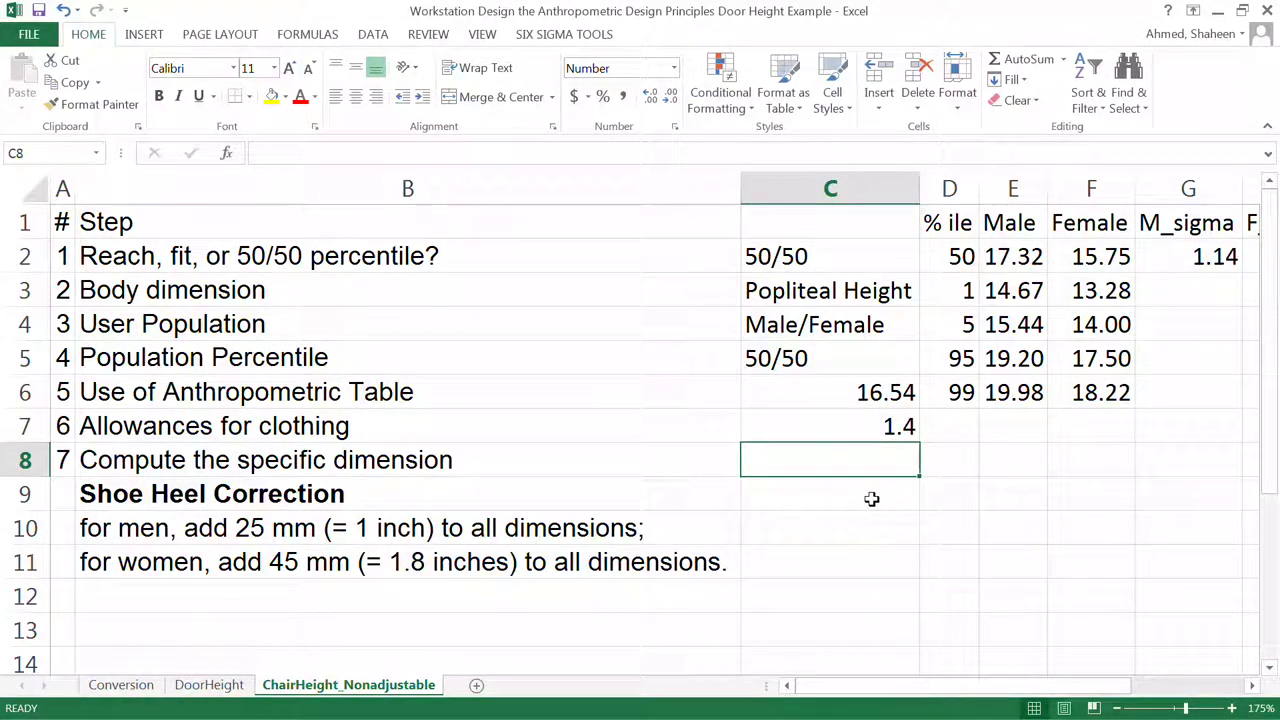
Compute the specific dimension in C8 as the sum of C6:C7 and select the result cell
{"action": "type", "text": "=s"}
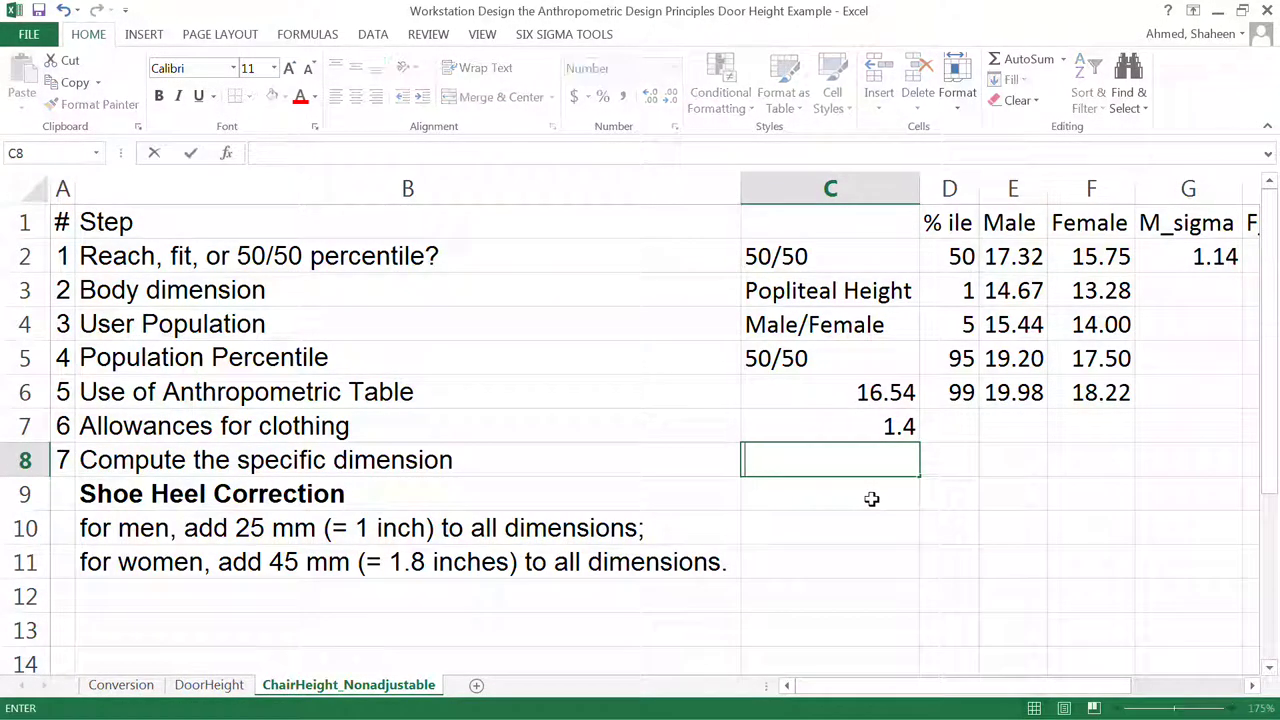
{"action": "type", "text": "um("}
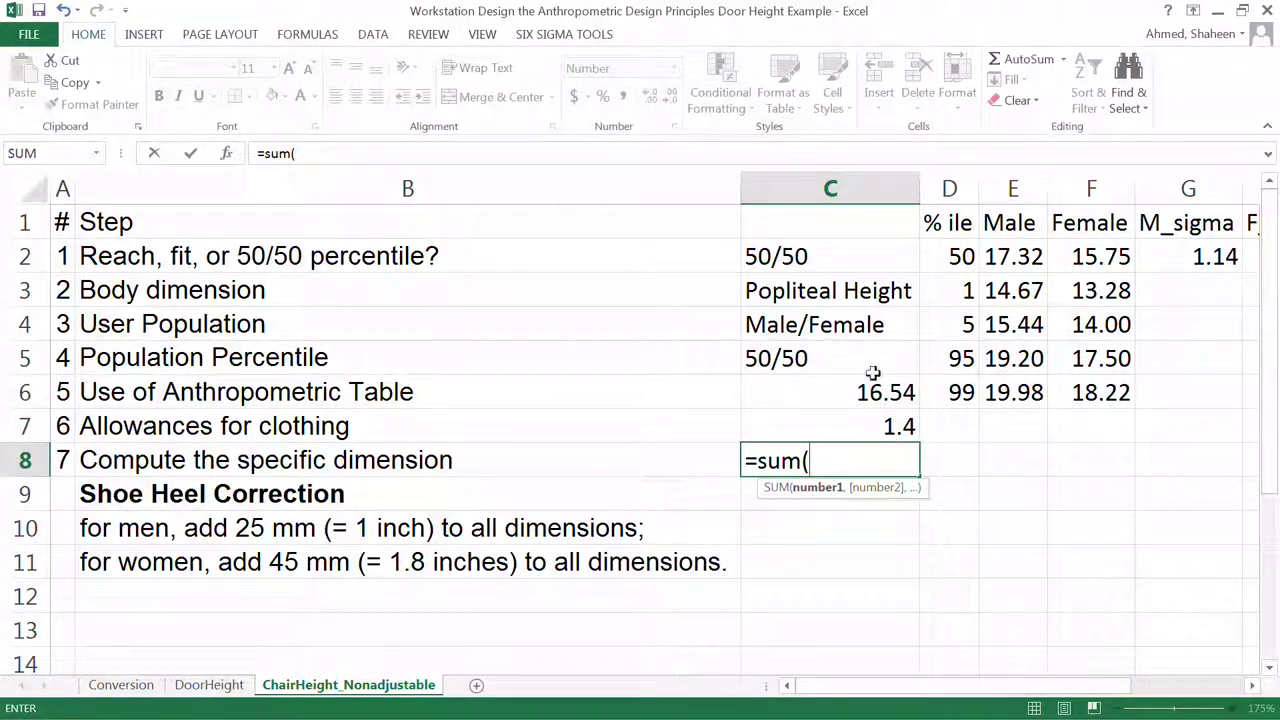
{"action": "left_click_drag", "start_coordinate": [874, 372], "coordinate": [871, 420]}
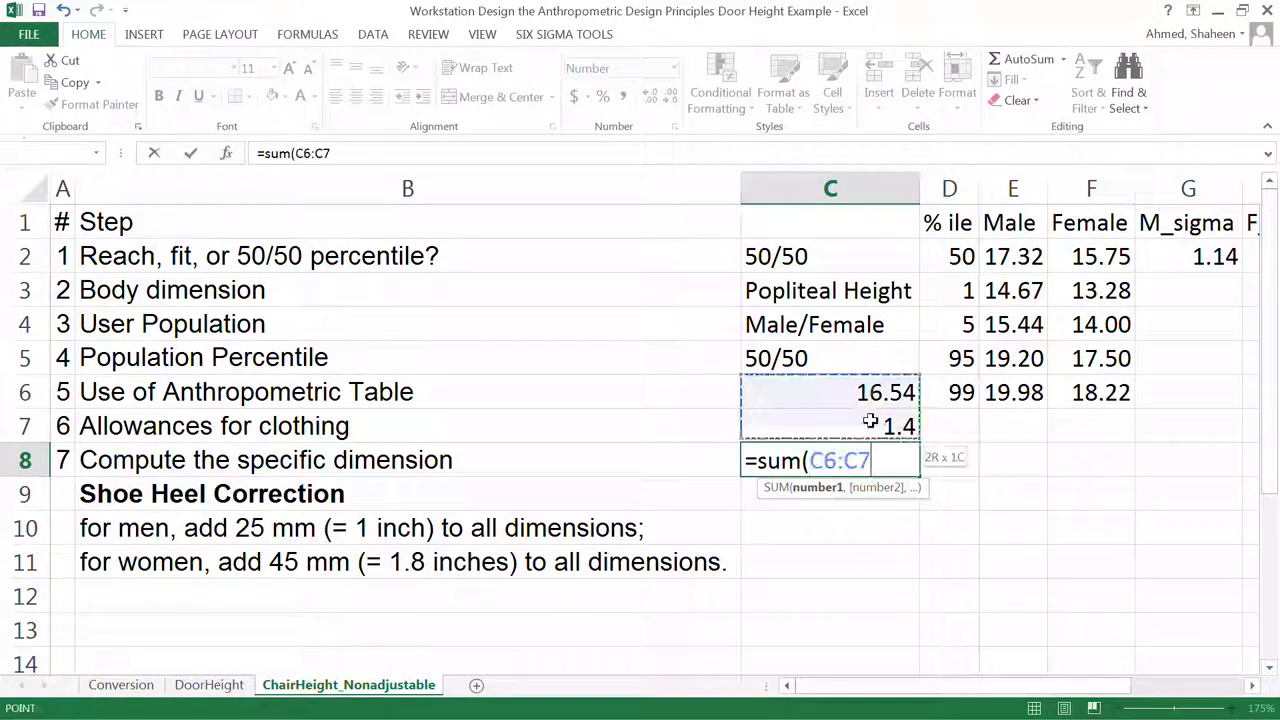
{"action": "key", "text": "Return"}
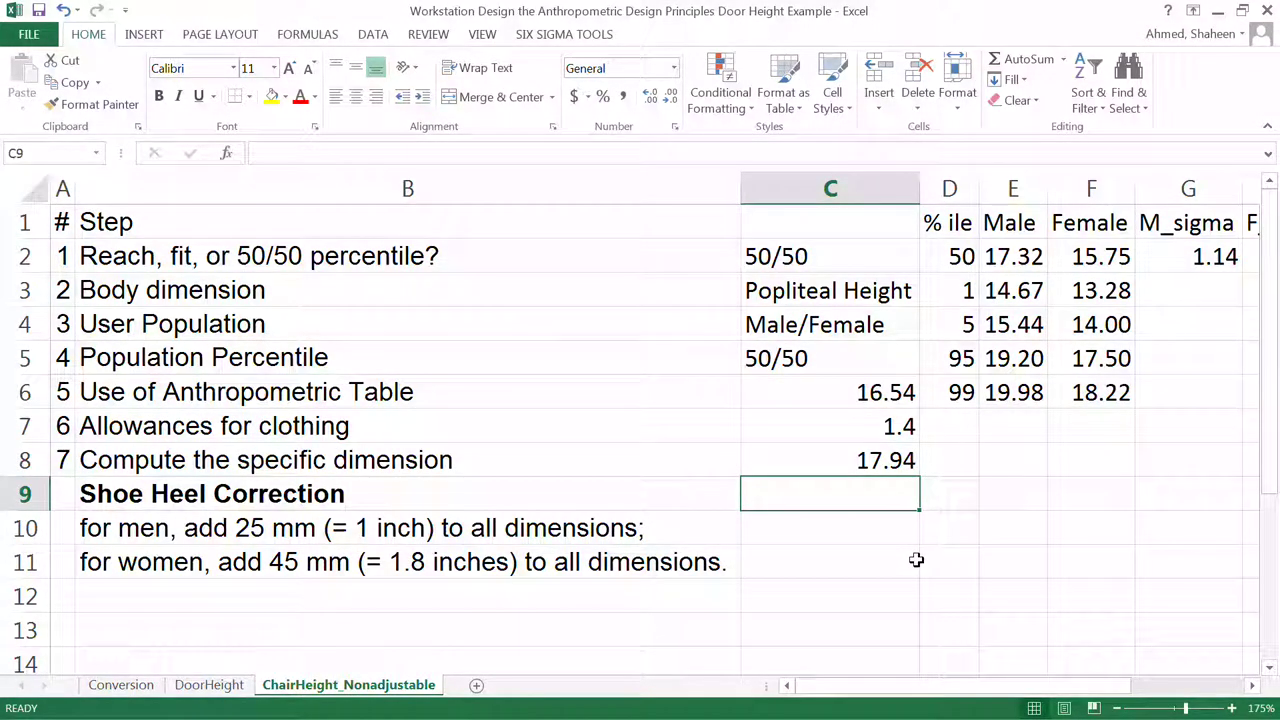
{"action": "left_click", "coordinate": [893, 463]}
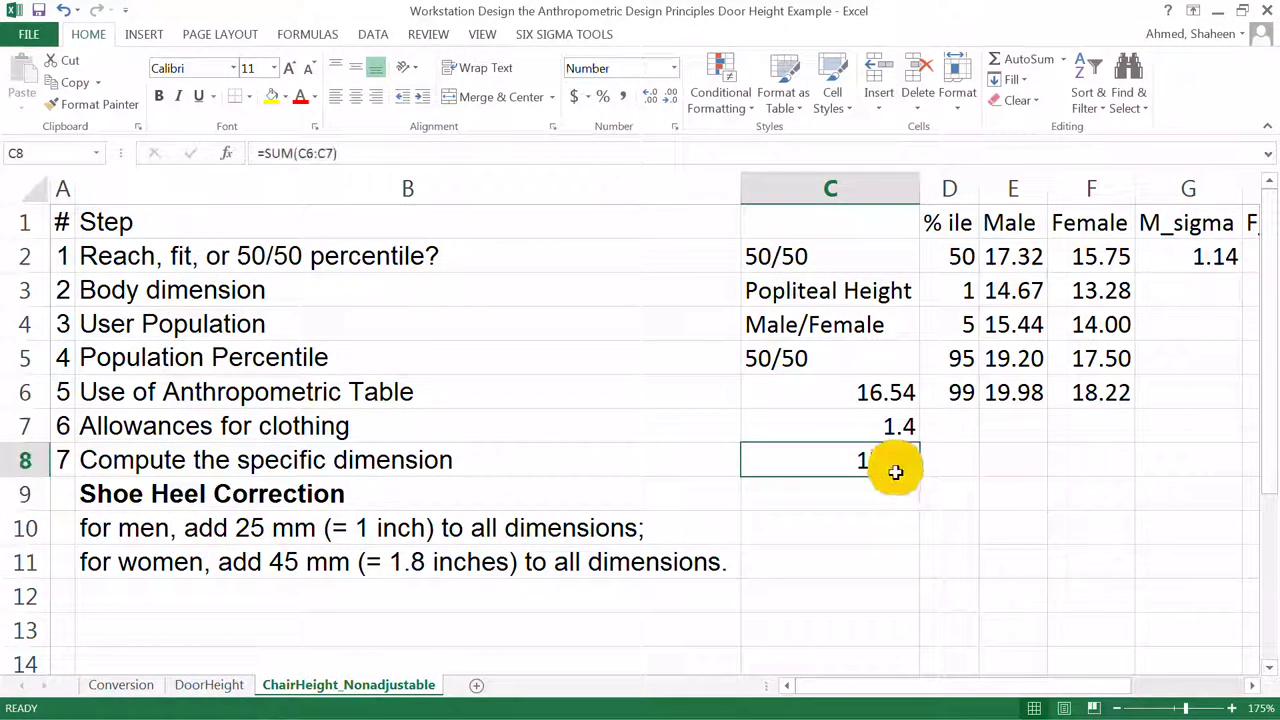